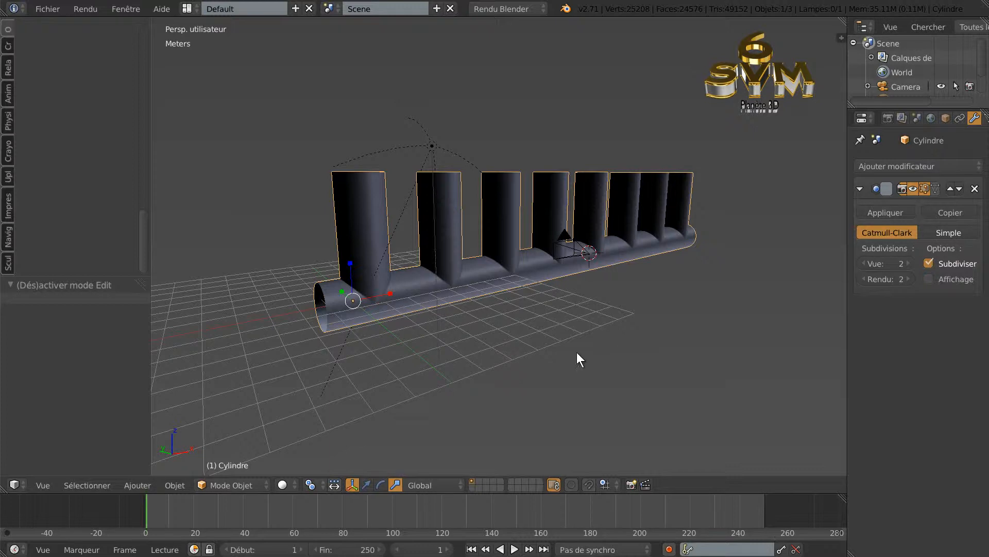
Examine the horizontal pipe with its row of vertical branches from several angles.
{"action": "mouse_move", "coordinate": [580, 351]}
{"action": "middle_mouse_down"}
{"action": "mouse_move", "coordinate": [602, 348]}
{"action": "mouse_move", "coordinate": [576, 351]}
{"action": "middle_mouse_up"}
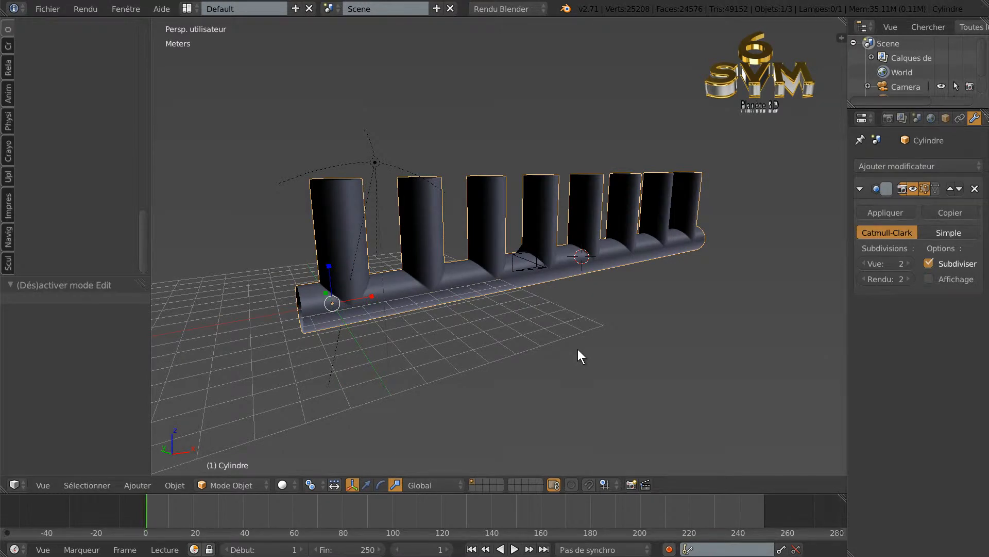
{"action": "mouse_move", "coordinate": [536, 351]}
{"action": "middle_mouse_down"}
{"action": "mouse_move", "coordinate": [512, 350]}
{"action": "mouse_move", "coordinate": [547, 349]}
{"action": "middle_mouse_up"}
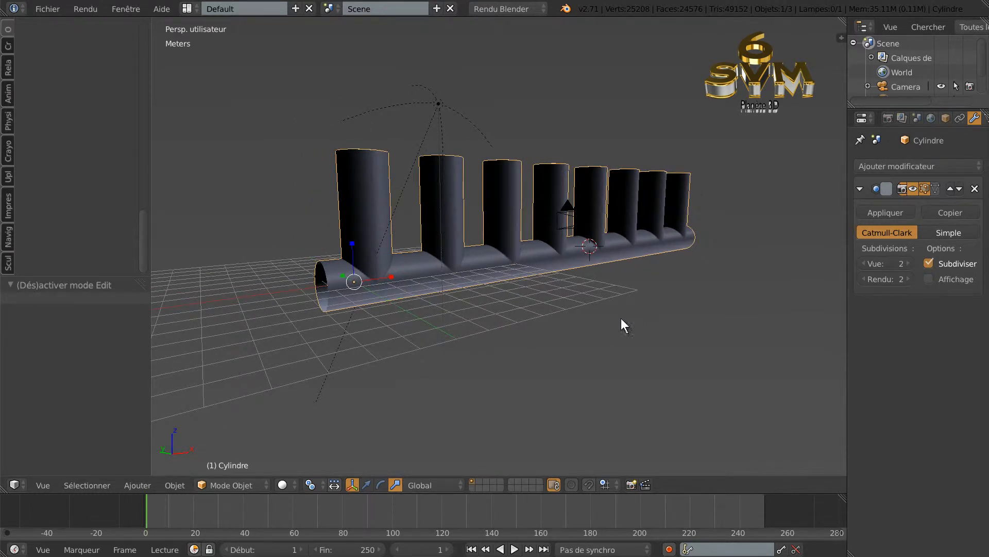
{"action": "middle_click_drag", "start_coordinate": [629, 303], "coordinate": [607, 320]}
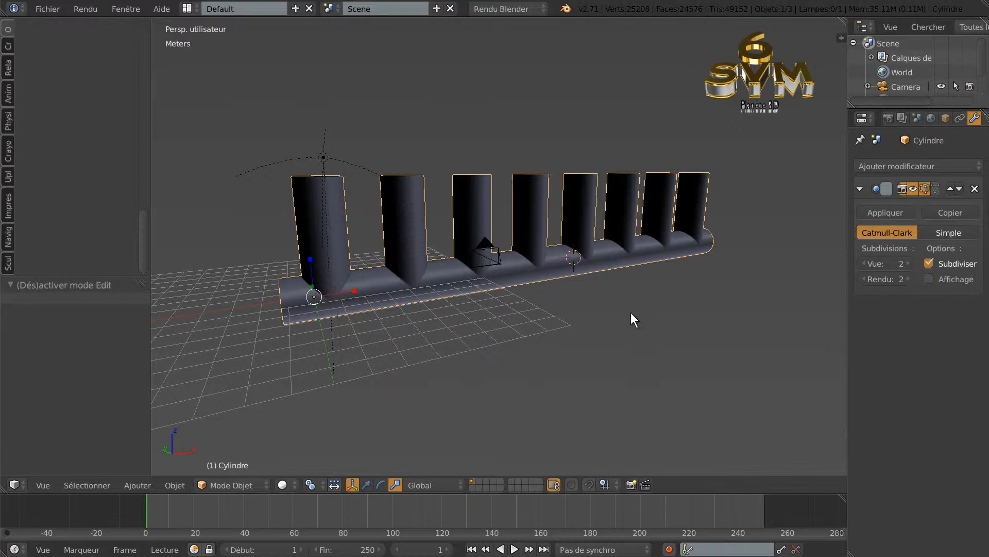
{"action": "middle_click_drag", "start_coordinate": [452, 341], "coordinate": [440, 341]}
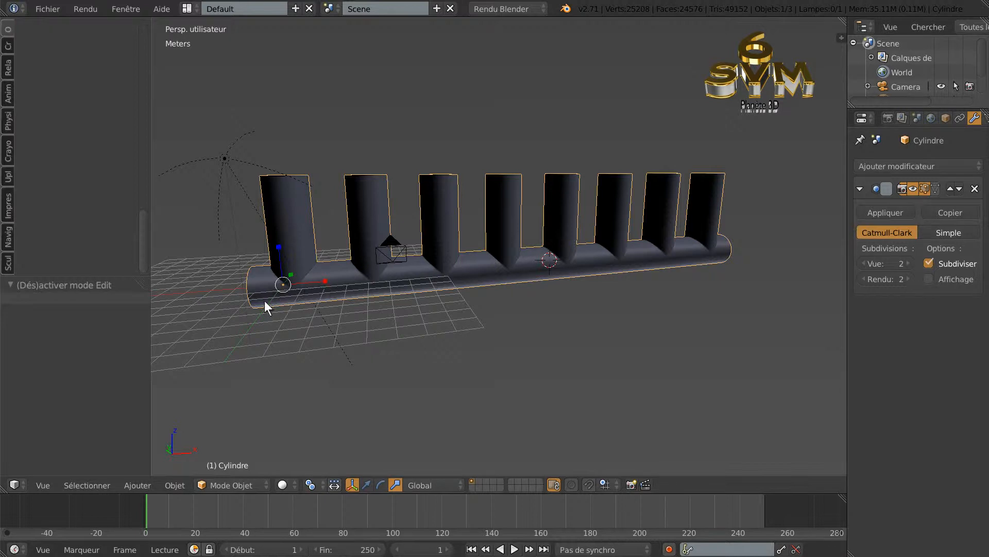
{"action": "middle_click_drag", "start_coordinate": [402, 327], "coordinate": [457, 339]}
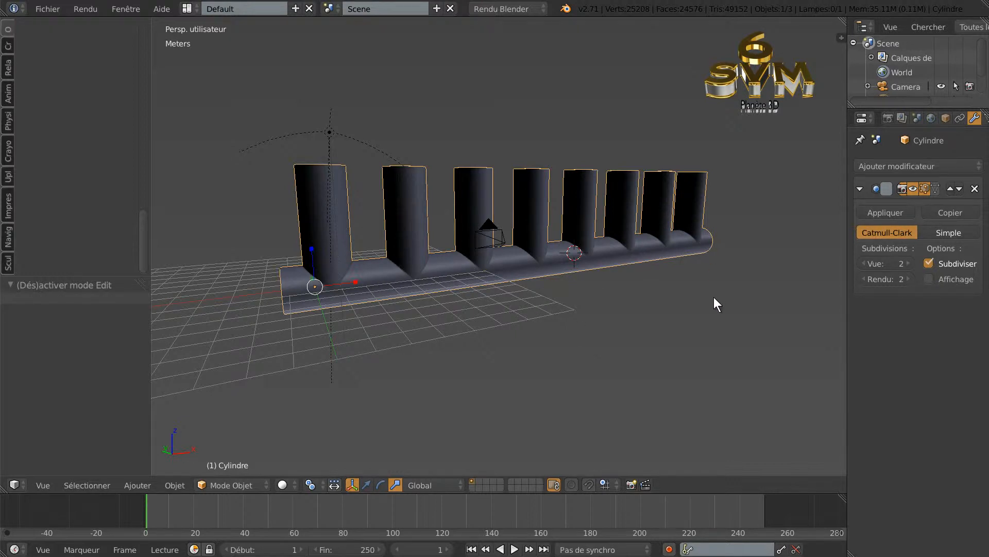
{"action": "middle_click_drag", "start_coordinate": [687, 335], "coordinate": [675, 323]}
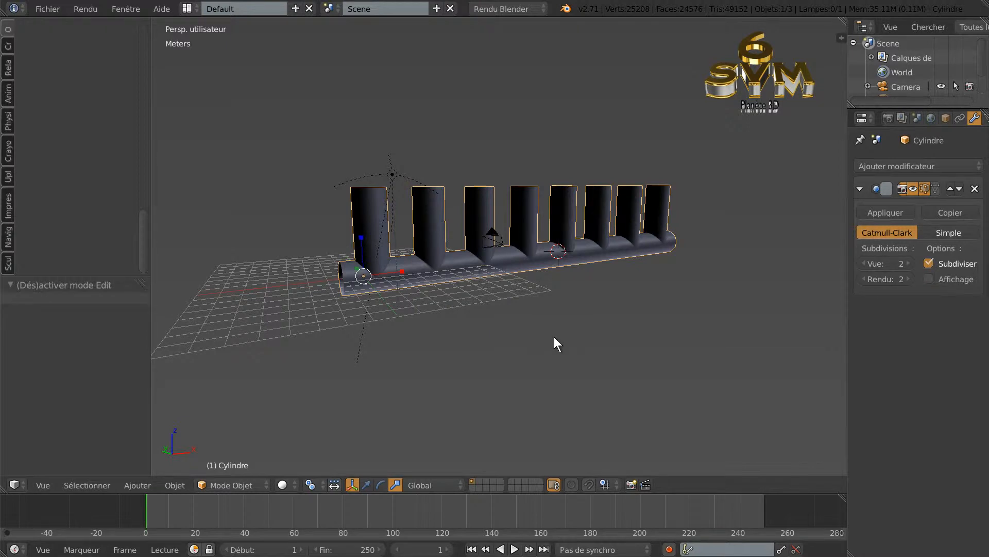
Delete the branched pipe object and switch to the front orthographic view.
{"action": "key", "text": "s"}
{"action": "key", "text": "Escape"}
{"action": "key", "text": "x"}
{"action": "left_click", "coordinate": [559, 336]}
{"action": "middle_click_drag", "start_coordinate": [559, 336], "coordinate": [592, 345]}
{"action": "key", "text": "KP_1"}
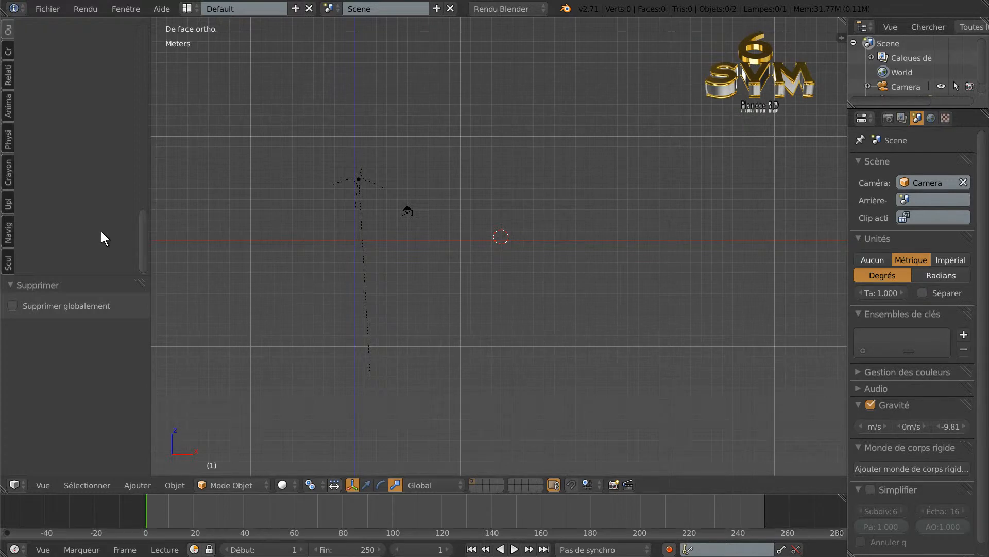
Add an open-ended mesh cylinder with 32 vertices, 1 m radius and 2 m depth at the 3D cursor.
{"action": "left_click", "coordinate": [13, 39]}
{"action": "scroll", "coordinate": [140, 77], "scroll_direction": "down", "scroll_amount": 3}
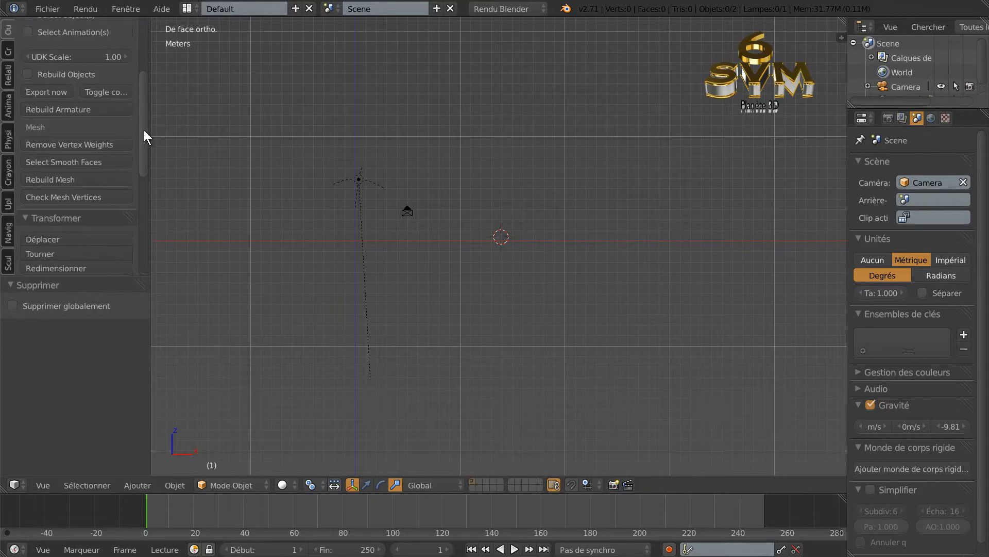
{"action": "left_click", "coordinate": [8, 54]}
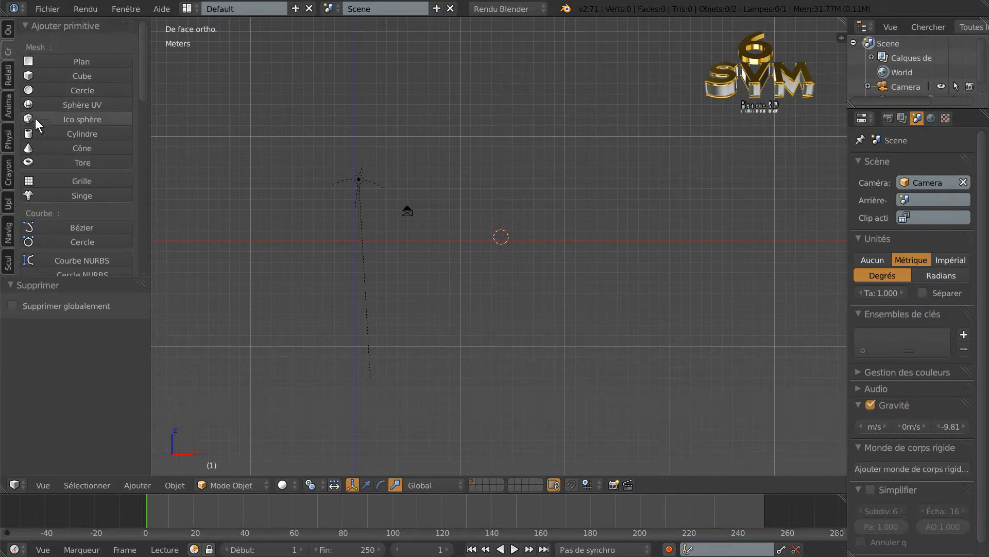
{"action": "left_click", "coordinate": [39, 135]}
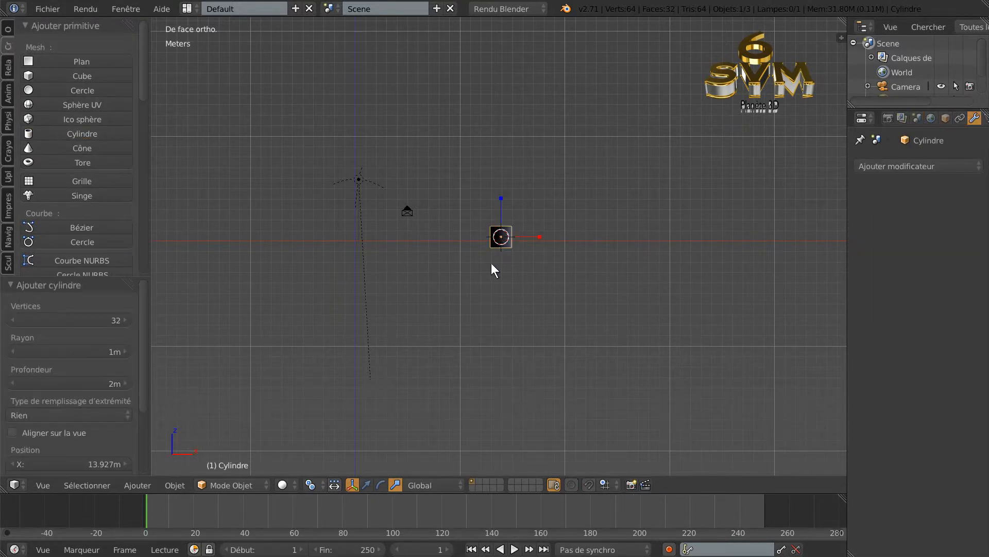
{"action": "scroll", "coordinate": [502, 265], "scroll_direction": "up", "scroll_amount": 8}
{"action": "middle_click_drag", "start_coordinate": [546, 261], "coordinate": [504, 350], "text": "shift"}
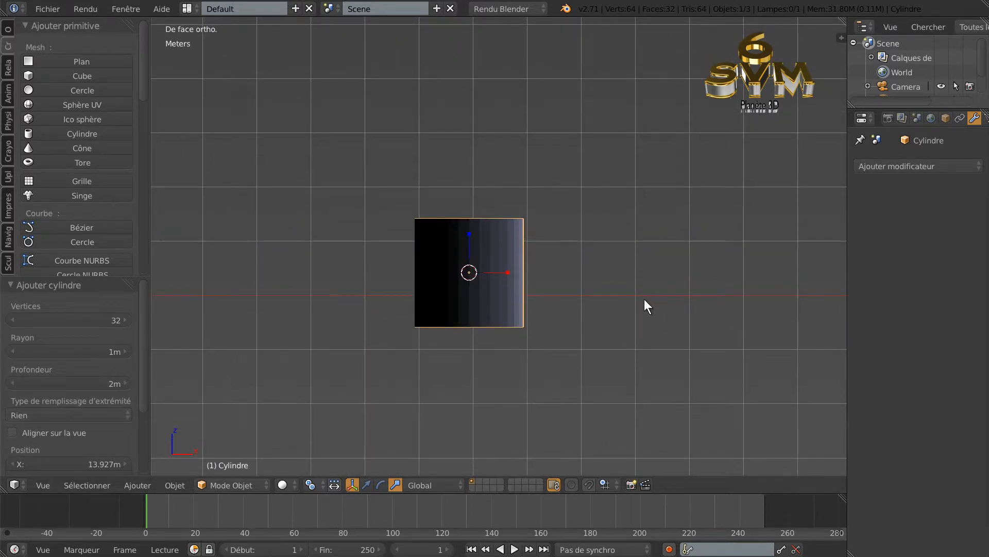
Rotate the cylinder by 90° in the front view so that it lies horizontally.
{"action": "key", "text": "r"}
{"action": "left_click", "coordinate": [602, 274]}
{"action": "left_click", "coordinate": [110, 319]}
{"action": "type", "text": "90"}
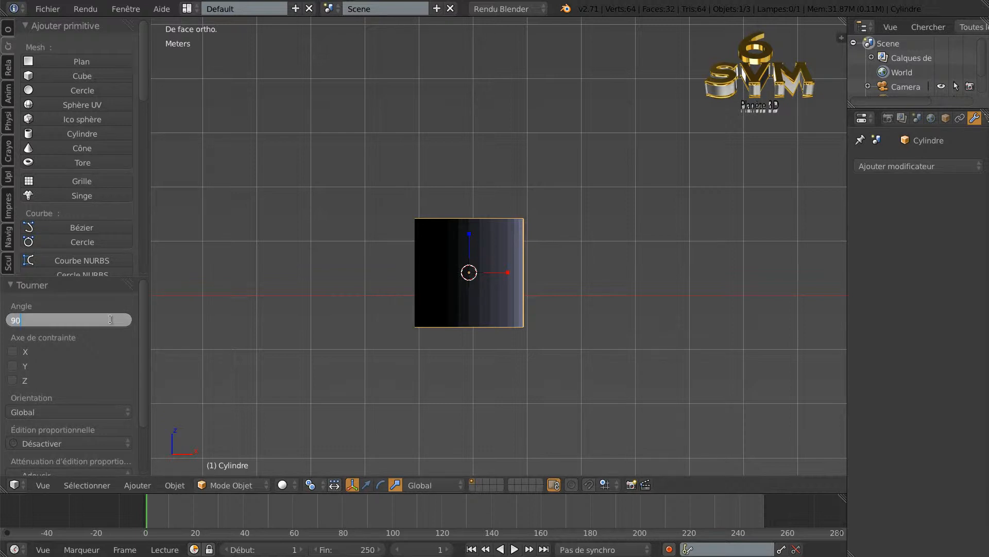
{"action": "key", "text": "Return"}
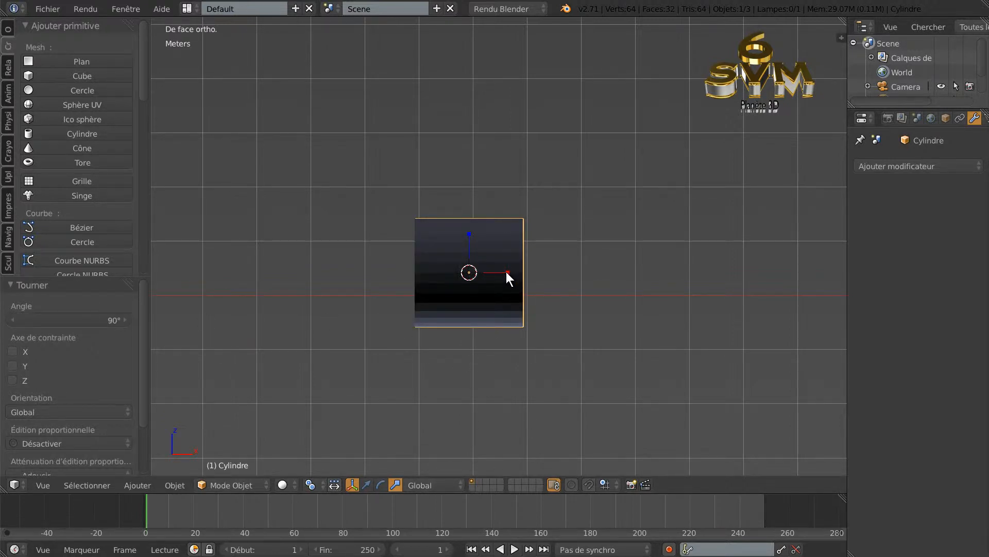
Lengthen the cylinder by scaling it along the X axis by about 1.6.
{"action": "key", "text": "s"}
{"action": "key", "text": "x"}
{"action": "left_click", "coordinate": [530, 271]}
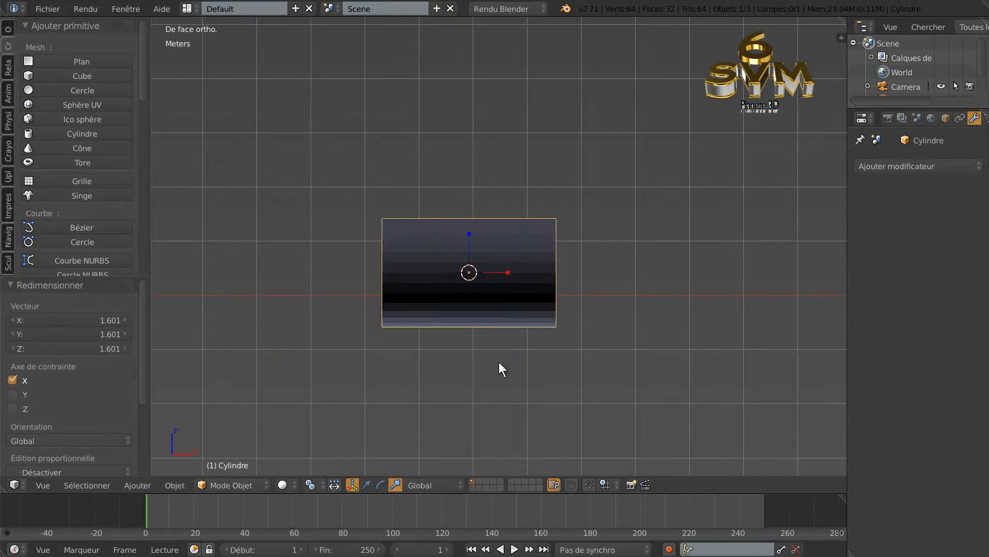
Enter Edit mode on the cylinder and add one centred loop cut around its middle.
{"action": "key", "text": "Tab"}
{"action": "scroll", "coordinate": [478, 326], "scroll_direction": "up", "scroll_amount": 2}
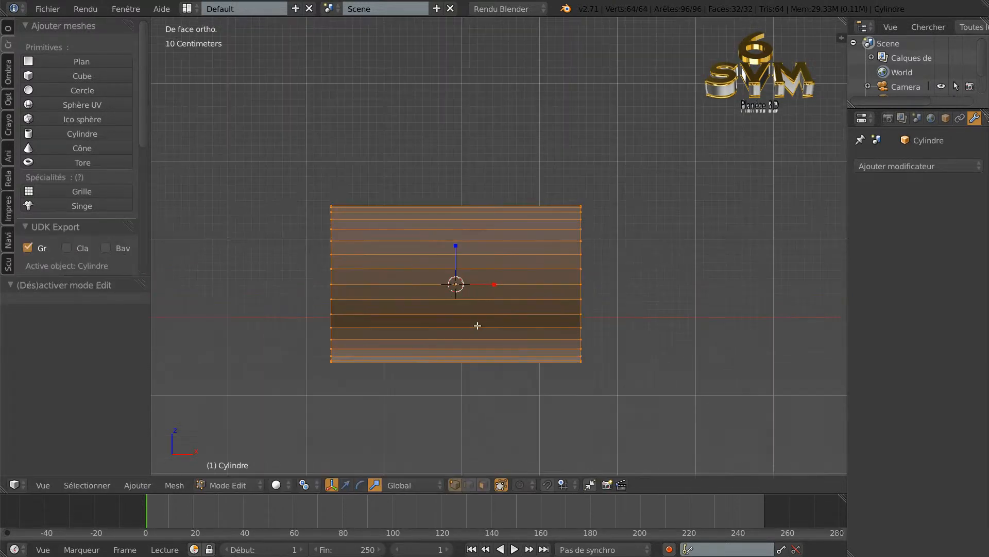
{"action": "scroll", "coordinate": [477, 326], "scroll_direction": "down", "scroll_amount": 1}
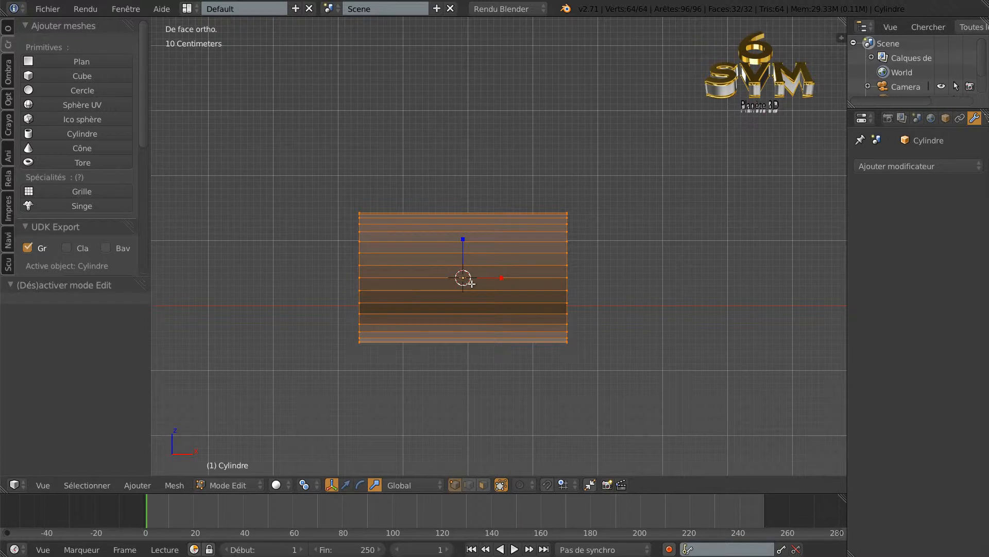
{"action": "key", "text": "ctrl+r"}
{"action": "left_click", "coordinate": [465, 272]}
{"action": "right_click", "coordinate": [464, 271]}
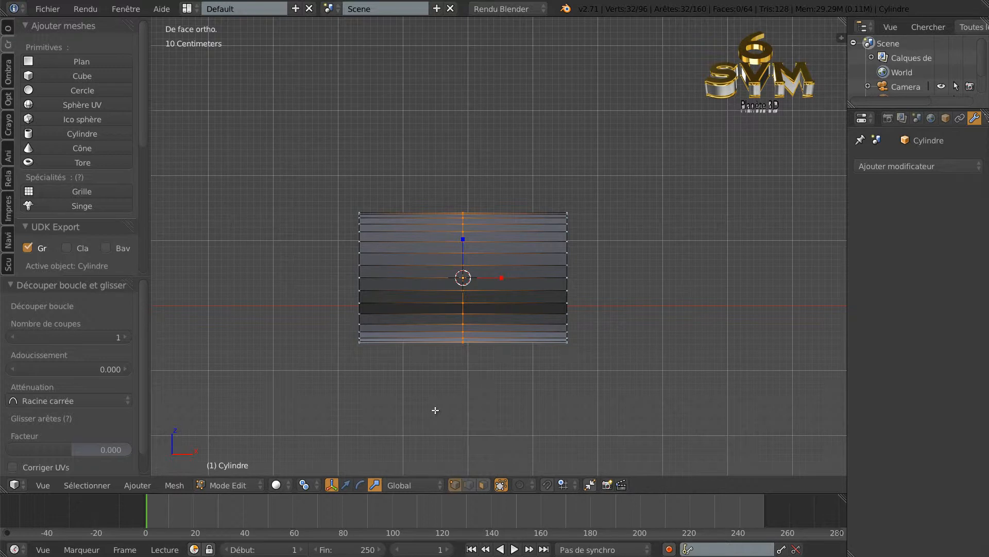
Show the mesh in wireframe with nothing selected and set the pivot point to the 3D cursor.
{"action": "key", "text": "a"}
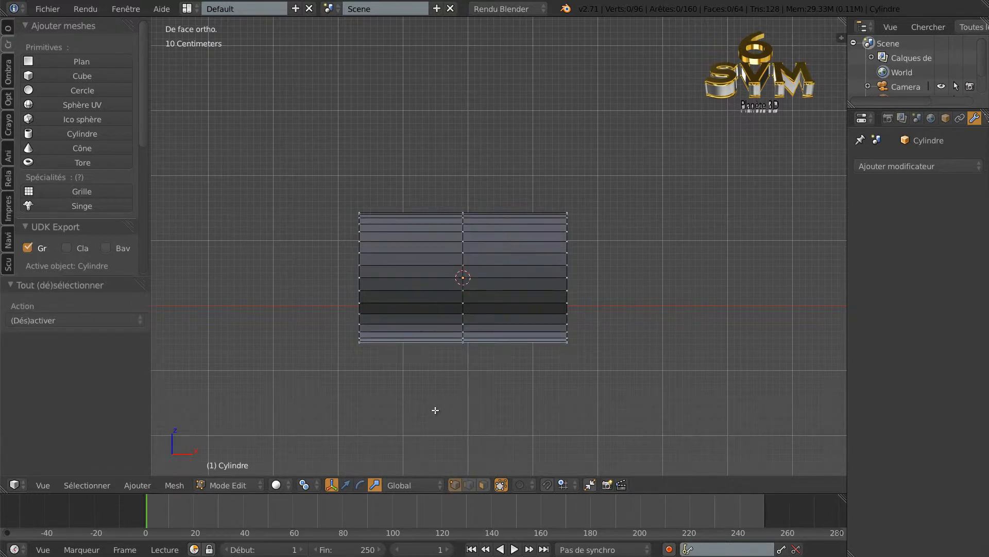
{"action": "key", "text": "a"}
{"action": "key", "text": "z"}
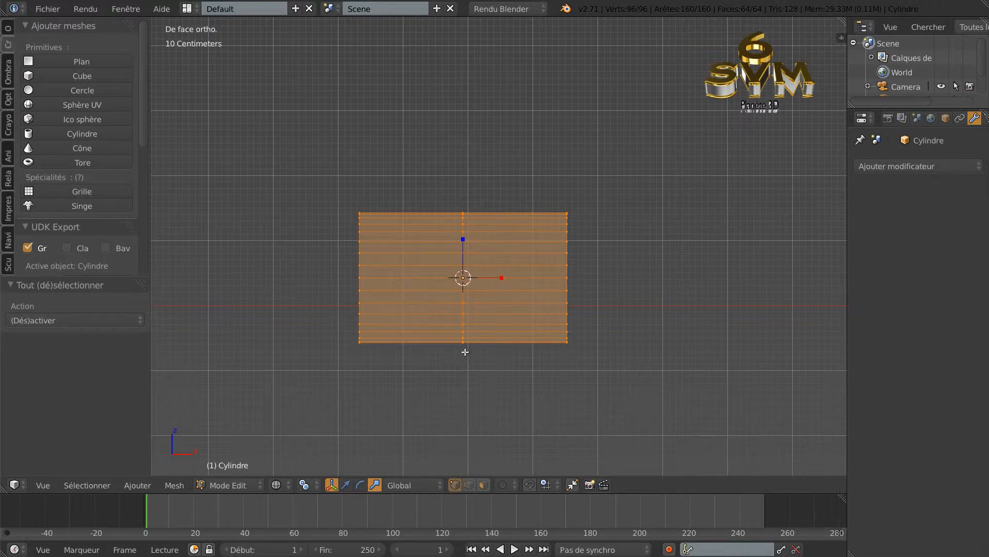
{"action": "key", "text": "a"}
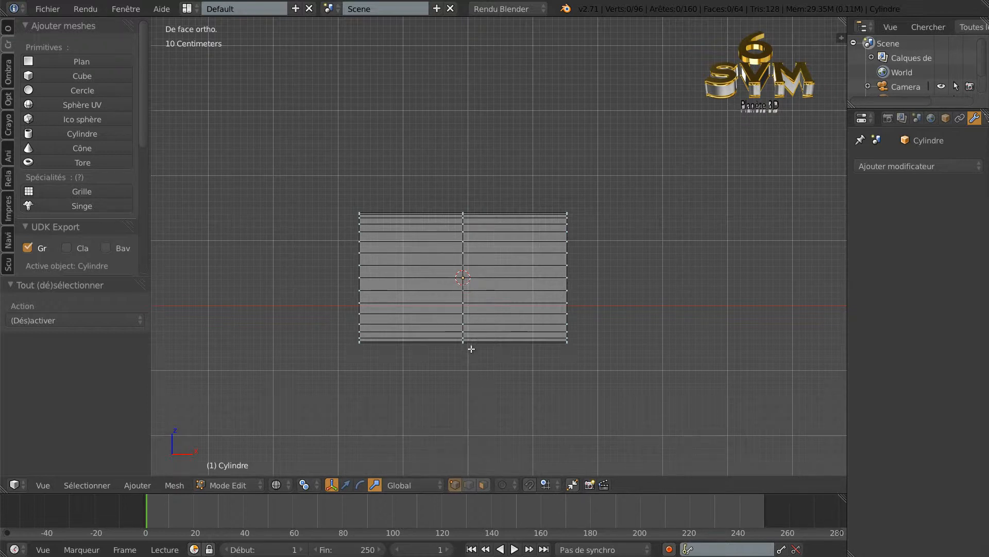
{"action": "left_click", "coordinate": [305, 486]}
{"action": "left_click", "coordinate": [308, 452]}
Snap the 3D cursor to the selection to keep it at the cylinder's centre.
{"action": "key", "text": "shift+s"}
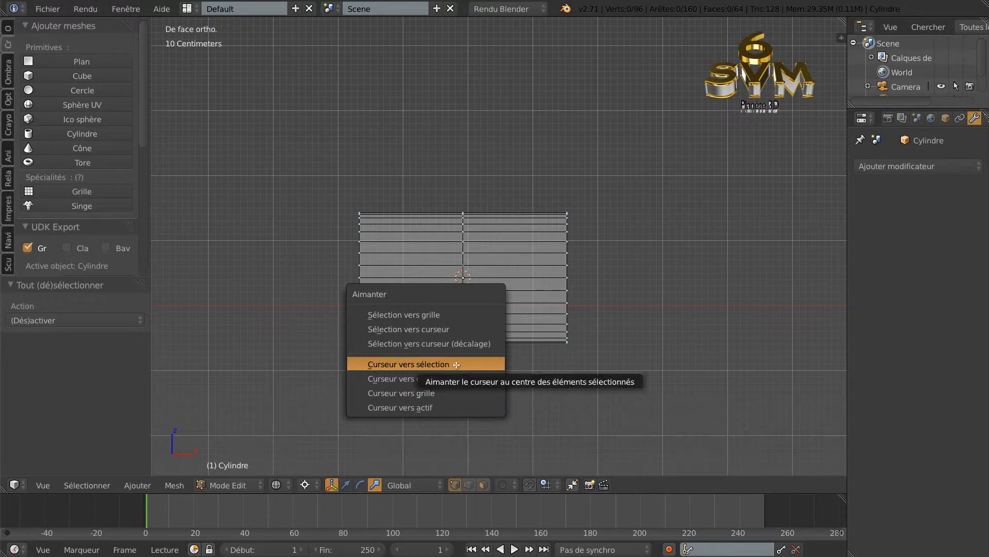
{"action": "left_click", "coordinate": [472, 363]}
{"action": "key", "text": "shift+s"}
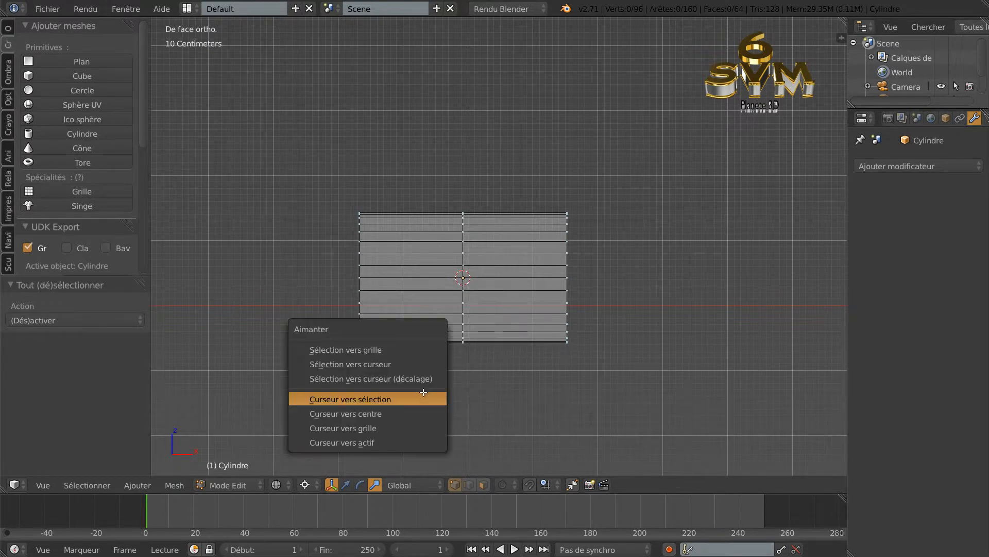
{"action": "left_click", "coordinate": [391, 399]}
{"action": "scroll", "coordinate": [473, 436], "scroll_direction": "up", "scroll_amount": 1}
{"action": "middle_click_drag", "start_coordinate": [484, 400], "coordinate": [523, 400], "text": "shift"}
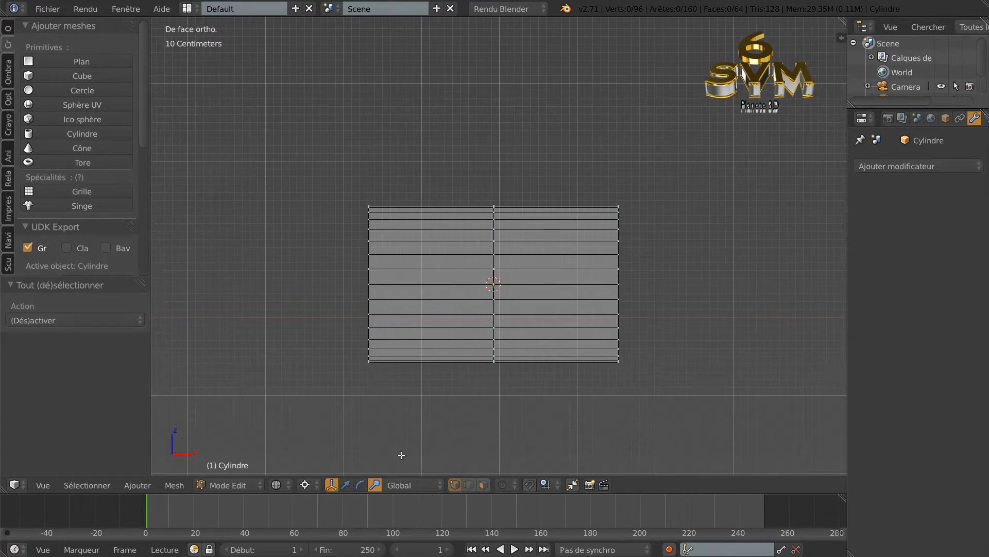
{"action": "scroll", "coordinate": [442, 400], "scroll_direction": "down", "scroll_amount": 6}
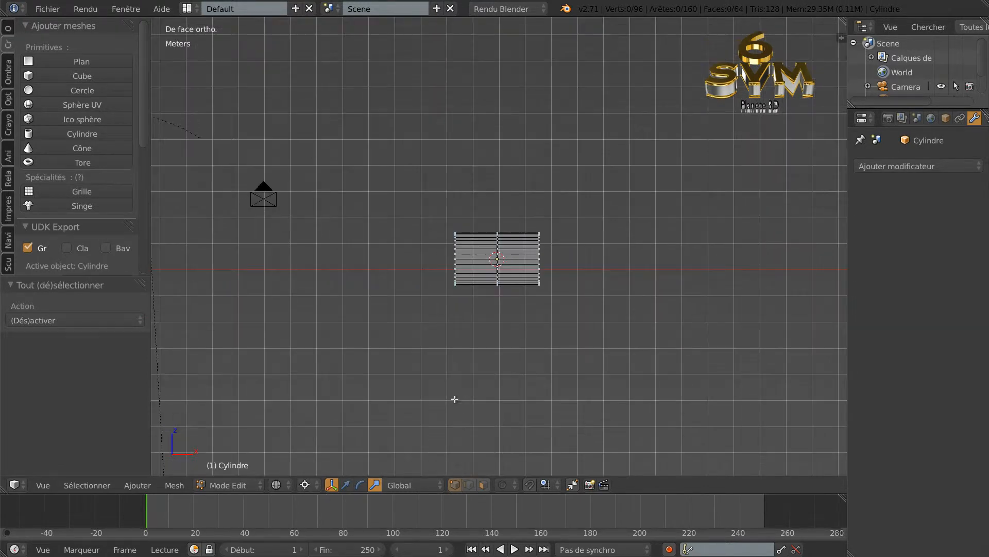
{"action": "scroll", "coordinate": [463, 394], "scroll_direction": "up", "scroll_amount": 7}
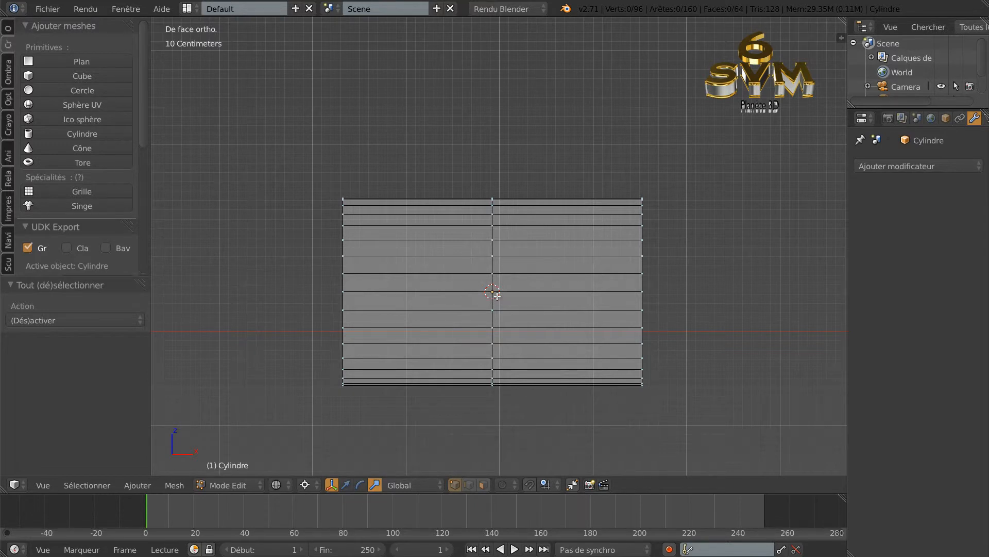
{"action": "left_click", "coordinate": [346, 484]}
{"action": "scroll", "coordinate": [457, 431], "scroll_direction": "down", "scroll_amount": 2}
{"action": "scroll", "coordinate": [460, 431], "scroll_direction": "up", "scroll_amount": 2}
{"action": "key", "text": "shift+s"}
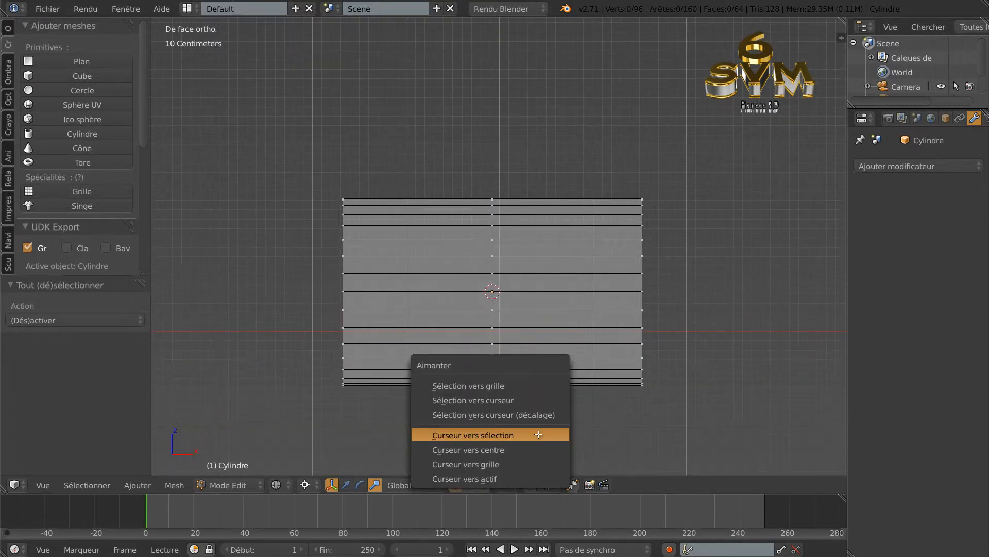
{"action": "left_click", "coordinate": [526, 436]}
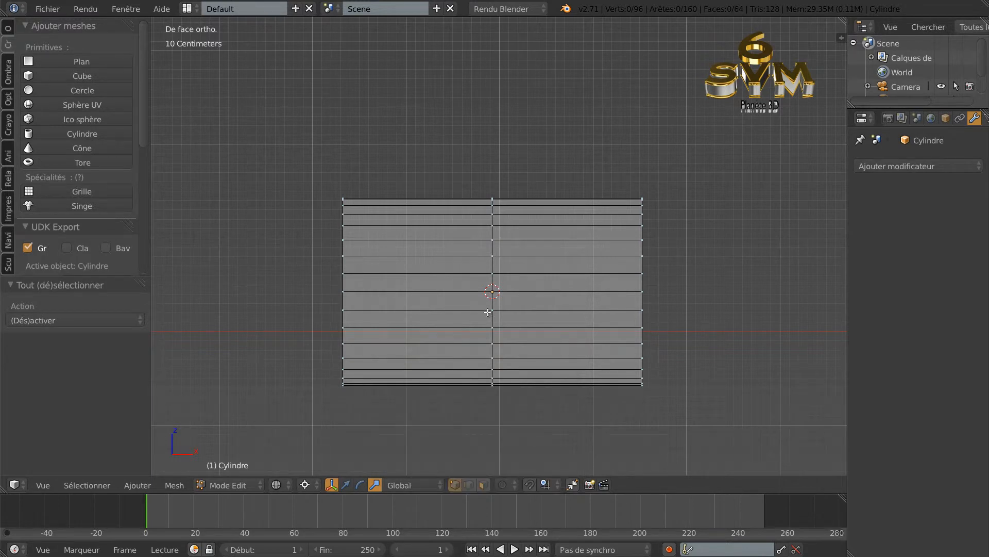
Select the vertices of the middle loop from the centre up to the cylinder's top with circle select.
{"action": "right_click", "coordinate": [492, 291]}
{"action": "key", "text": "c"}
{"action": "left_click_drag", "start_coordinate": [492, 292], "coordinate": [496, 177]}
{"action": "key", "text": "Escape"}
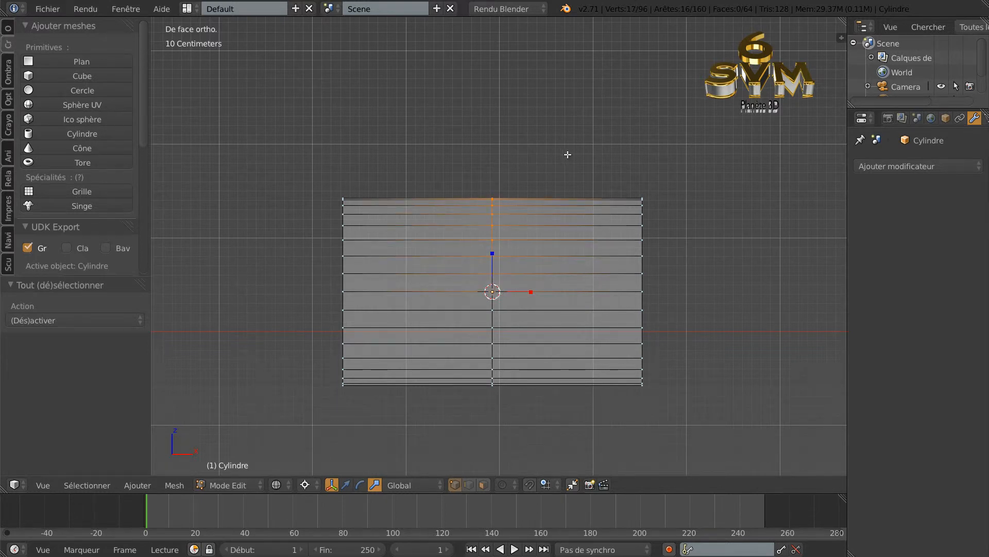
Try ripping the selected upper arc toward the cylinder's right half and shearing it, and undo both operations.
{"action": "key", "text": "v"}
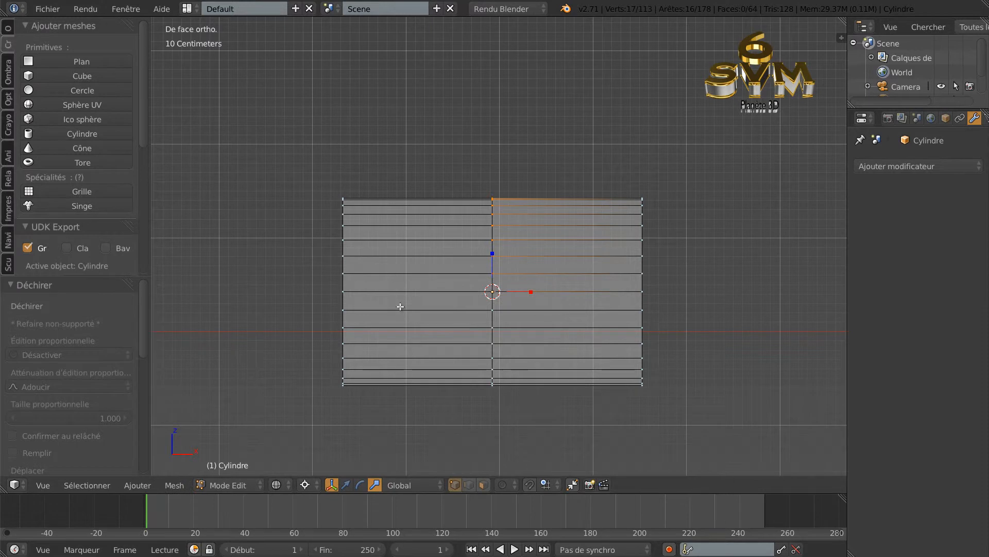
{"action": "left_click", "coordinate": [174, 484]}
{"action": "mouse_move", "coordinate": [194, 419]}
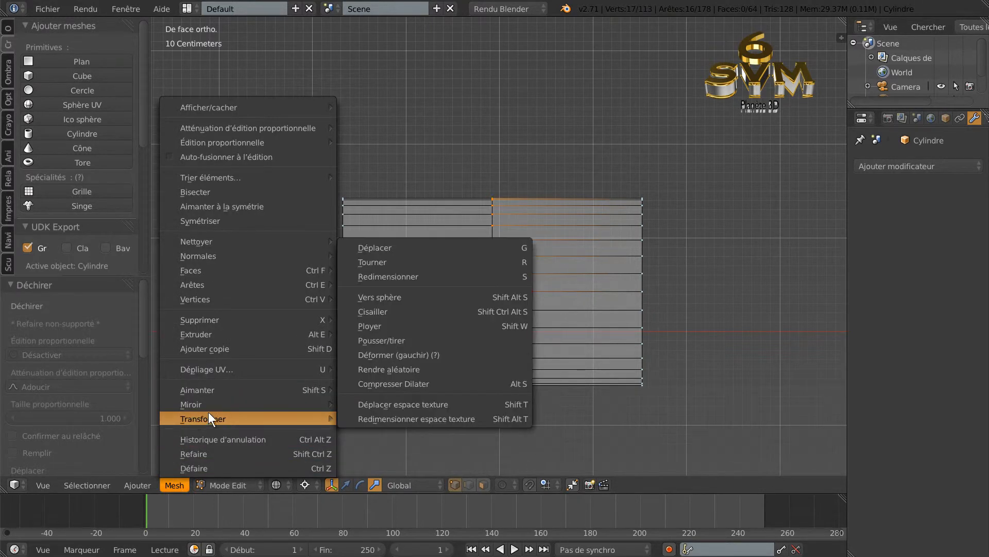
{"action": "left_click", "coordinate": [382, 311]}
{"action": "left_click", "coordinate": [382, 312]}
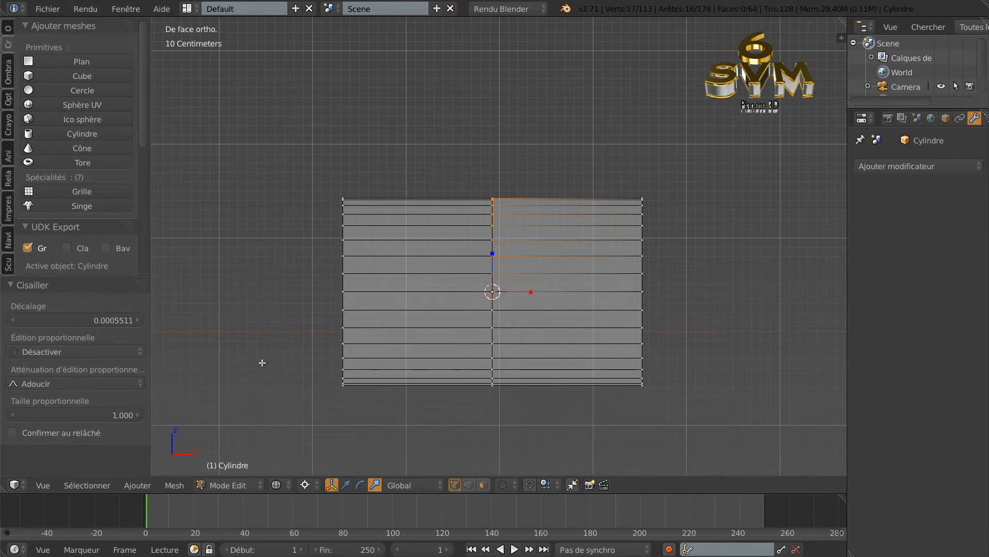
{"action": "key", "text": "ctrl+z"}
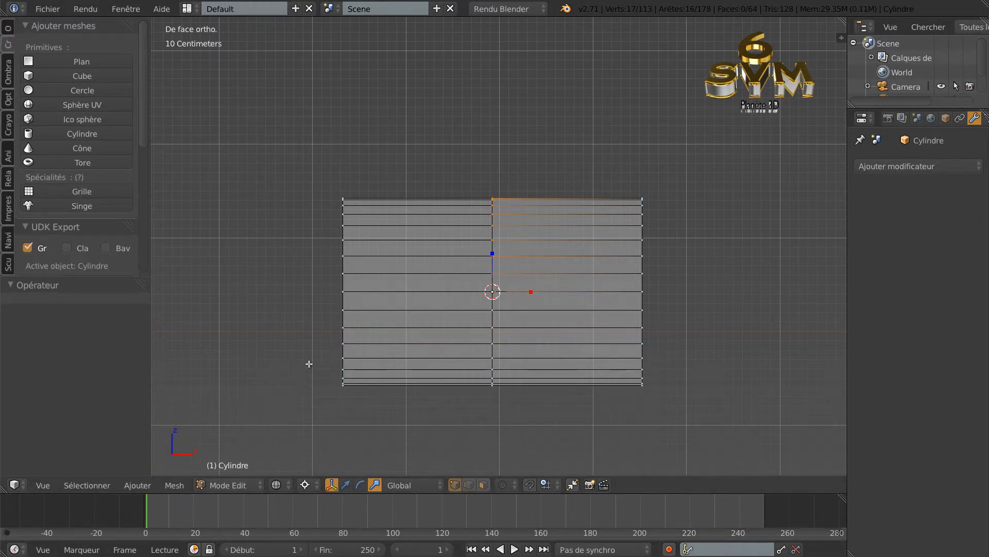
{"action": "key", "text": "ctrl+z"}
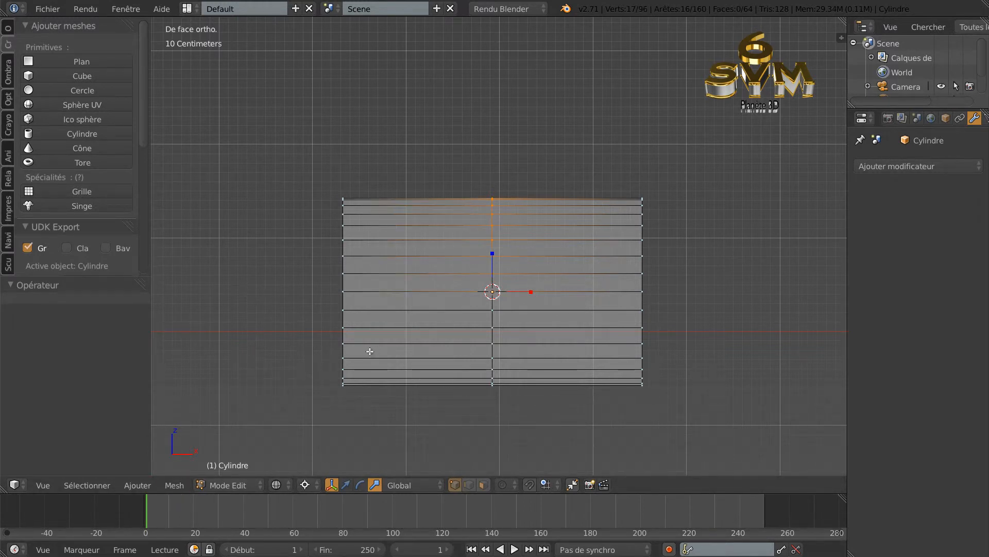
Rip the selected upper arc toward the cylinder's left half and shear it with an offset of -1.
{"action": "key", "text": "v"}
{"action": "left_click", "coordinate": [463, 342]}
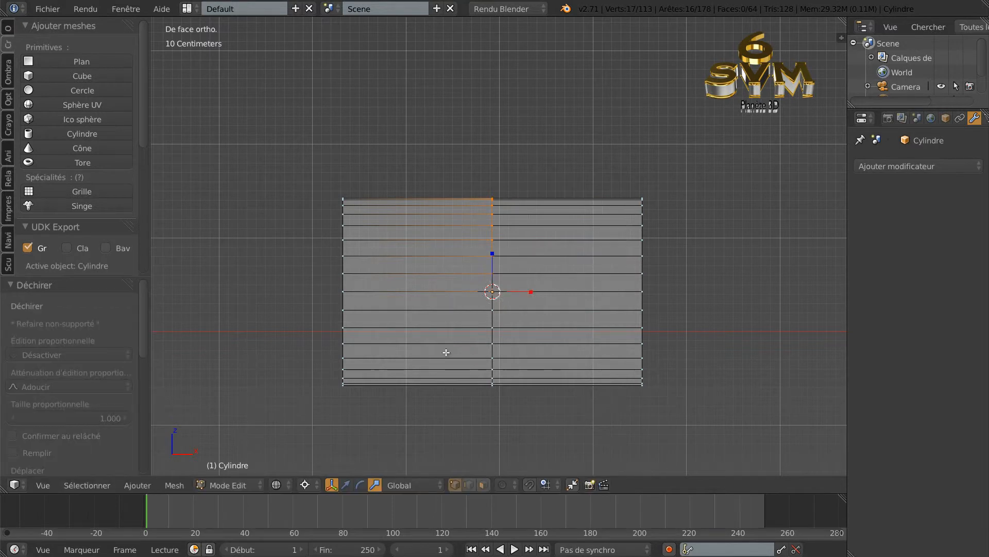
{"action": "left_click", "coordinate": [174, 484]}
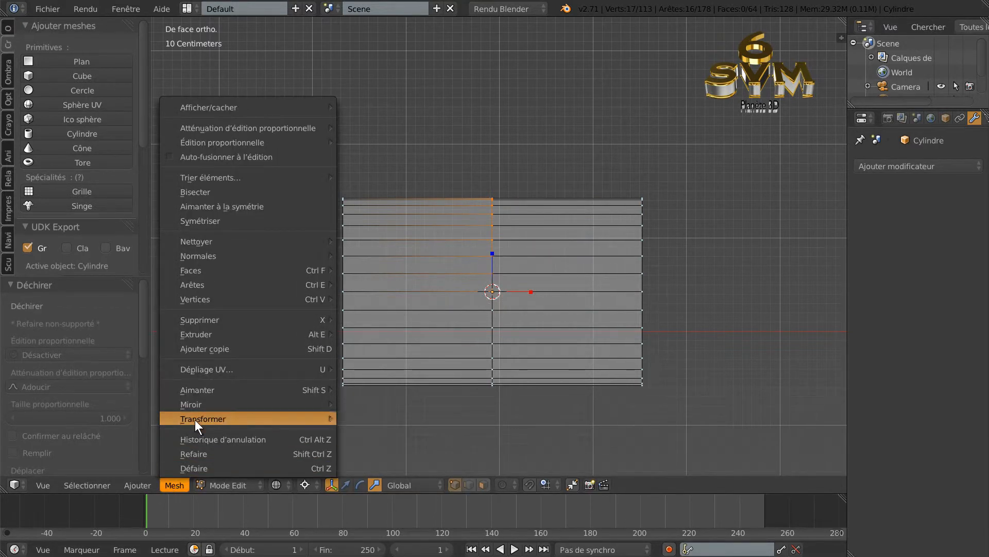
{"action": "mouse_move", "coordinate": [272, 415]}
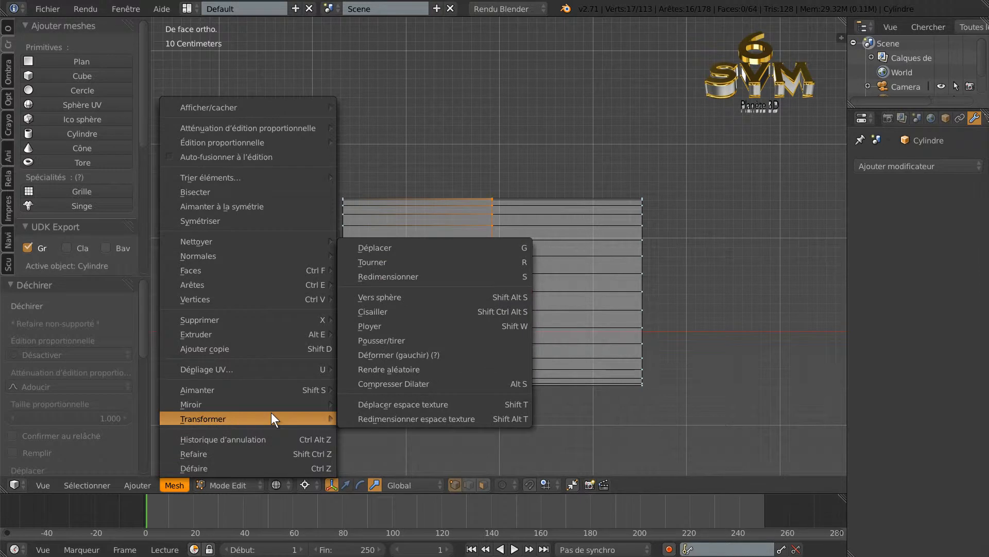
{"action": "left_click", "coordinate": [395, 311]}
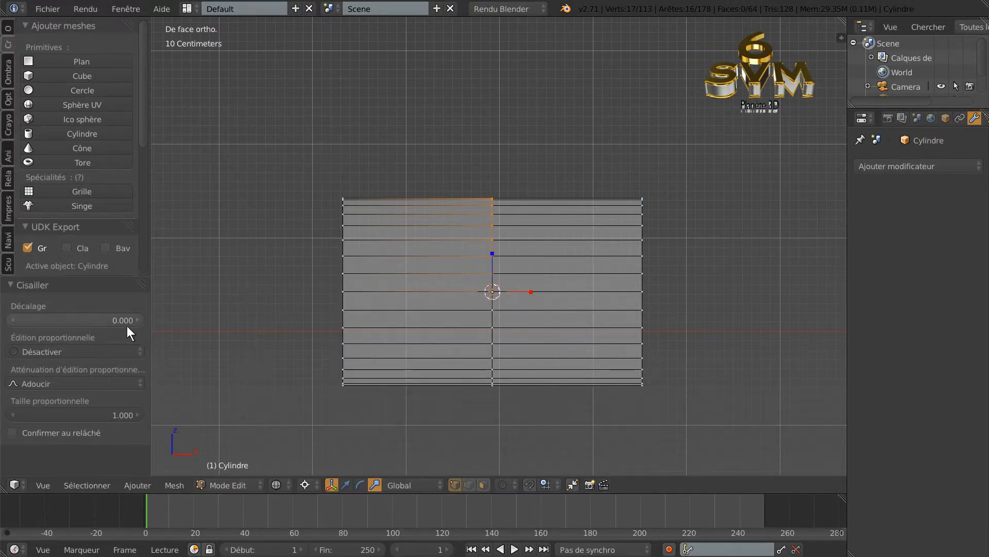
{"action": "left_click", "coordinate": [124, 321]}
{"action": "type", "text": "2"}
{"action": "key", "text": "BackSpace"}
{"action": "type", "text": "1"}
{"action": "key", "text": "Return"}
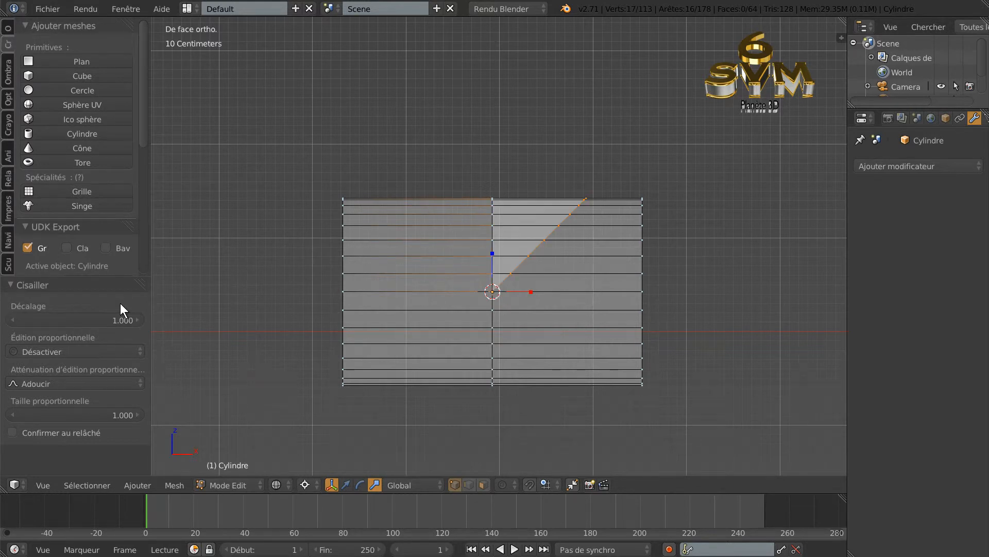
{"action": "left_click", "coordinate": [119, 317]}
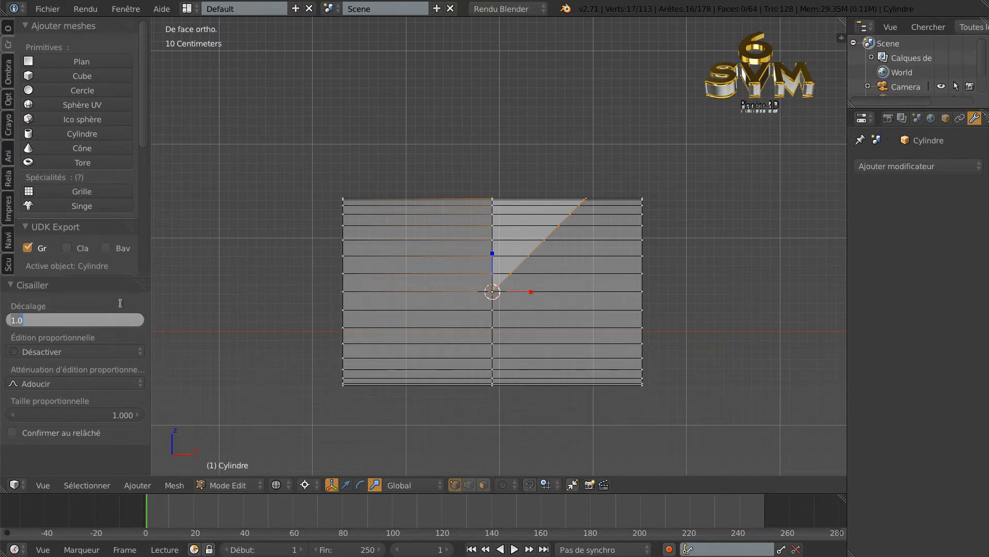
{"action": "type", "text": "-1"}
{"action": "key", "text": "Return"}
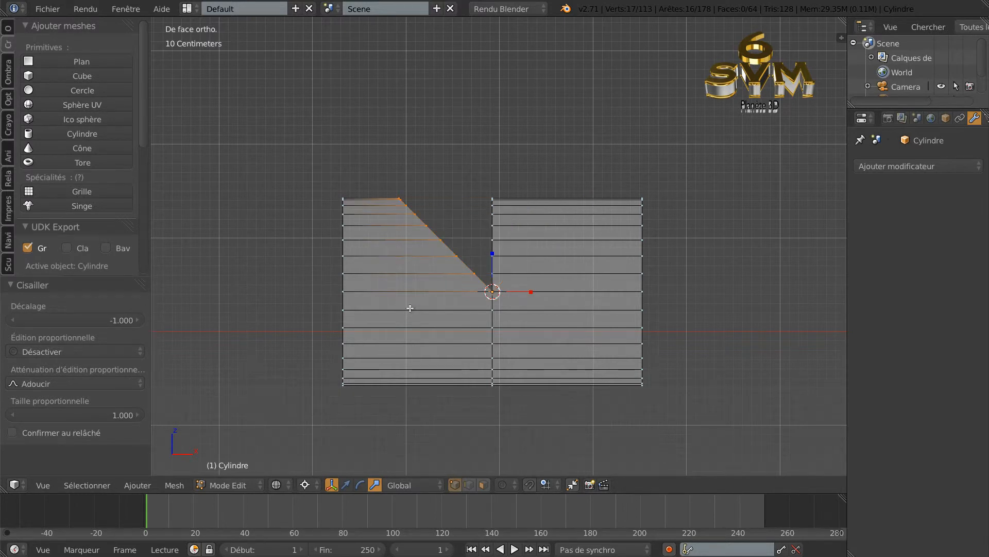
Select only the right half's upper arc, from the 3D cursor to the cylinder's top, with circle select.
{"action": "key", "text": "a"}
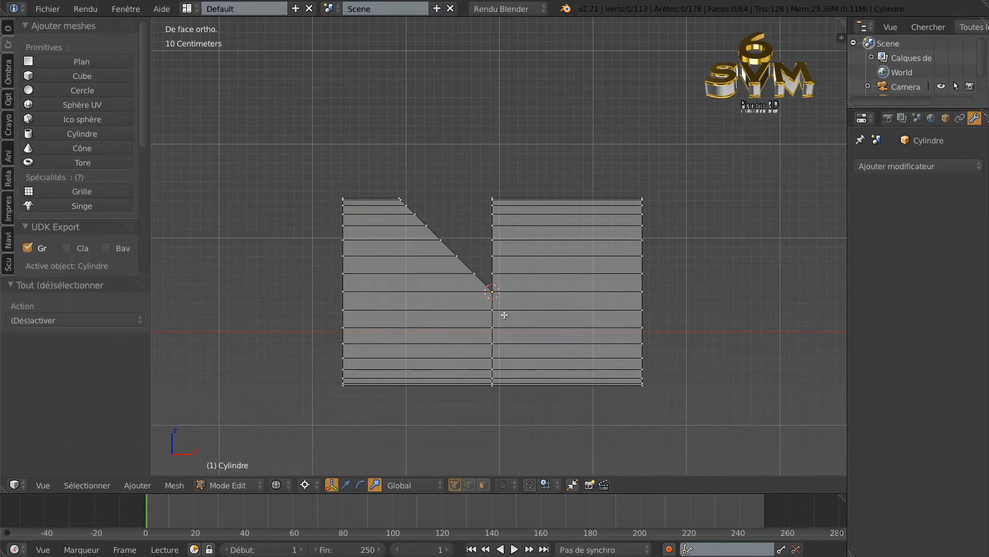
{"action": "key", "text": "c"}
{"action": "left_click_drag", "start_coordinate": [493, 292], "coordinate": [490, 188]}
{"action": "key", "text": "Escape"}
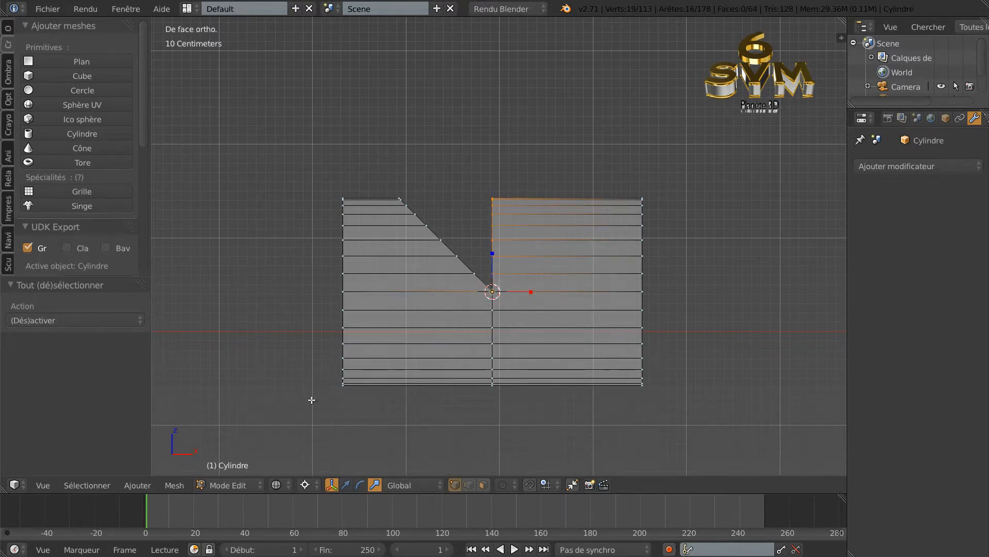
Shear the right half's upper arc with an offset of 1, sloping it away from the left half.
{"action": "left_click", "coordinate": [180, 484]}
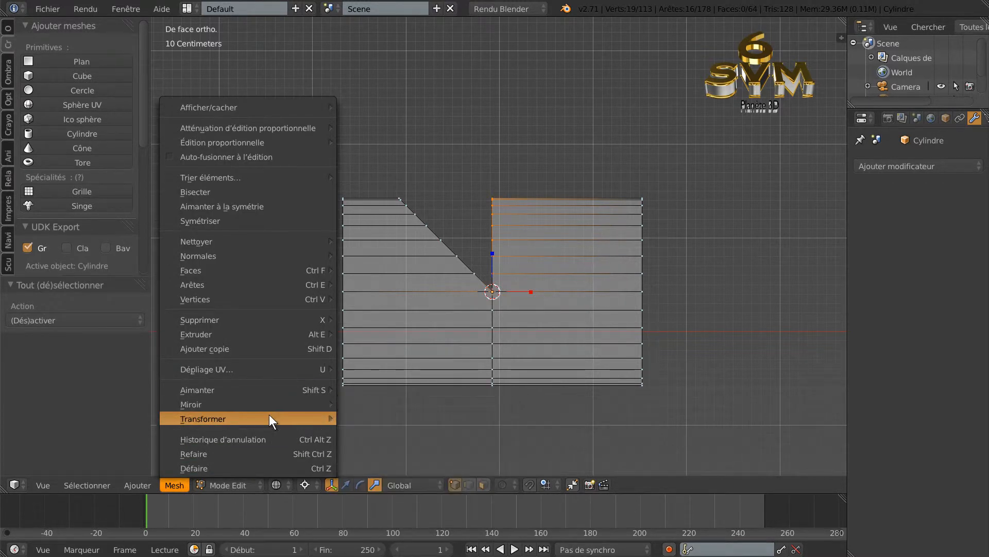
{"action": "mouse_move", "coordinate": [269, 417]}
{"action": "left_click", "coordinate": [385, 311]}
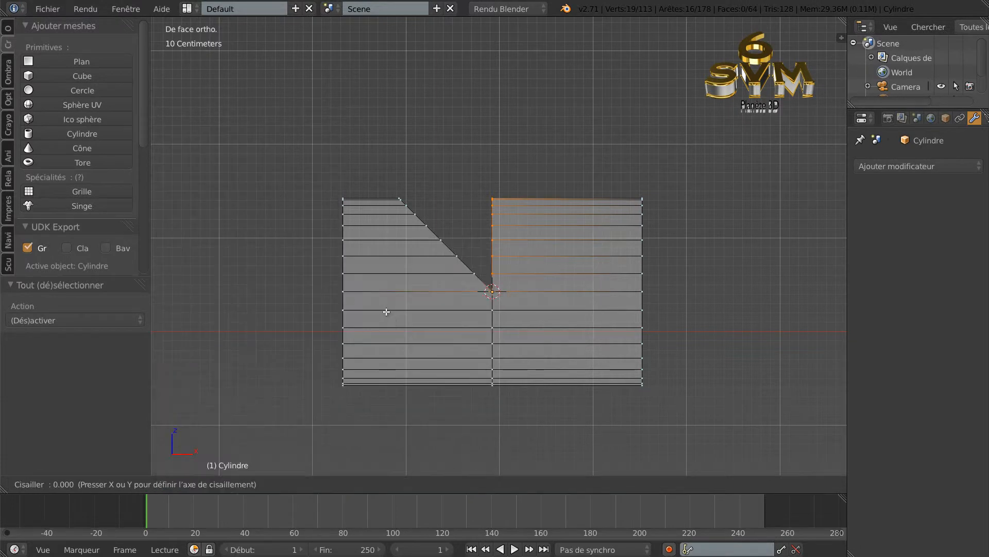
{"action": "left_click", "coordinate": [386, 311]}
{"action": "left_click", "coordinate": [120, 321]}
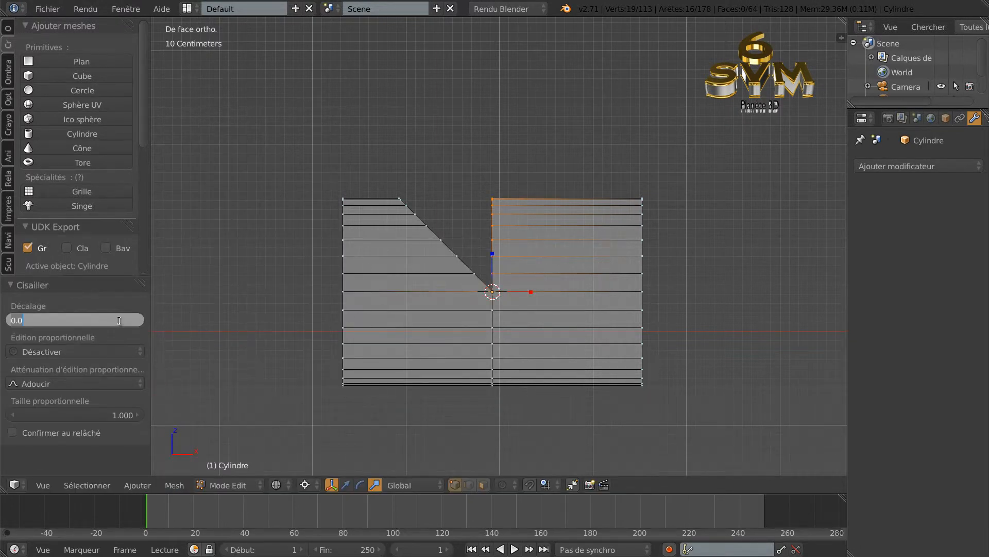
{"action": "type", "text": "-1"}
{"action": "key", "text": "Return"}
{"action": "left_click", "coordinate": [121, 318]}
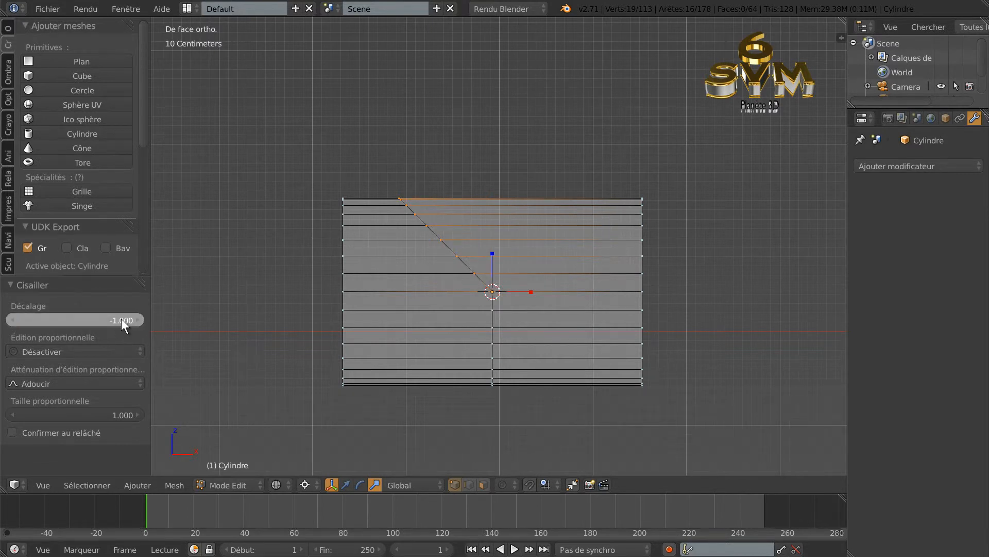
{"action": "type", "text": "1"}
{"action": "key", "text": "Return"}
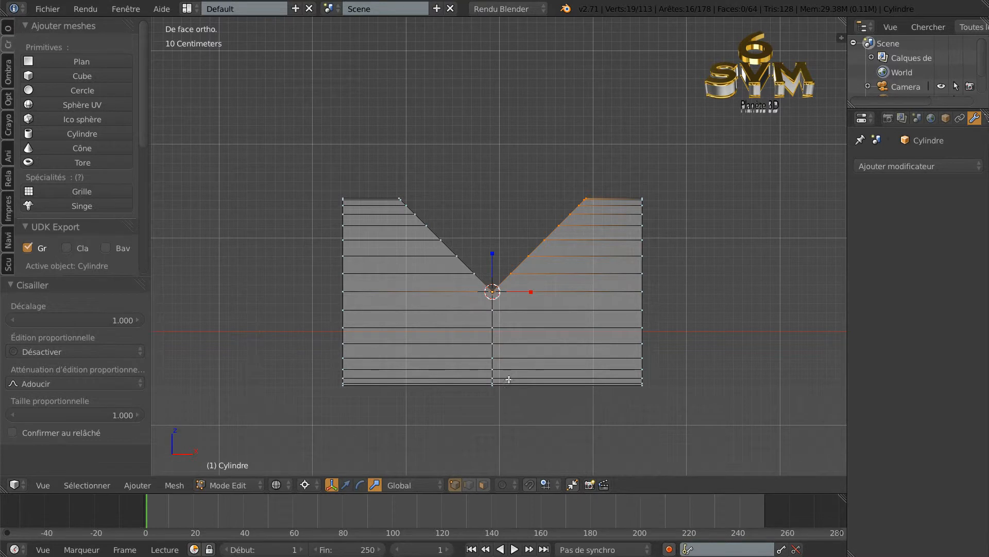
Select the whole mesh and remove its duplicate vertices.
{"action": "key", "text": "a"}
{"action": "key", "text": "a"}
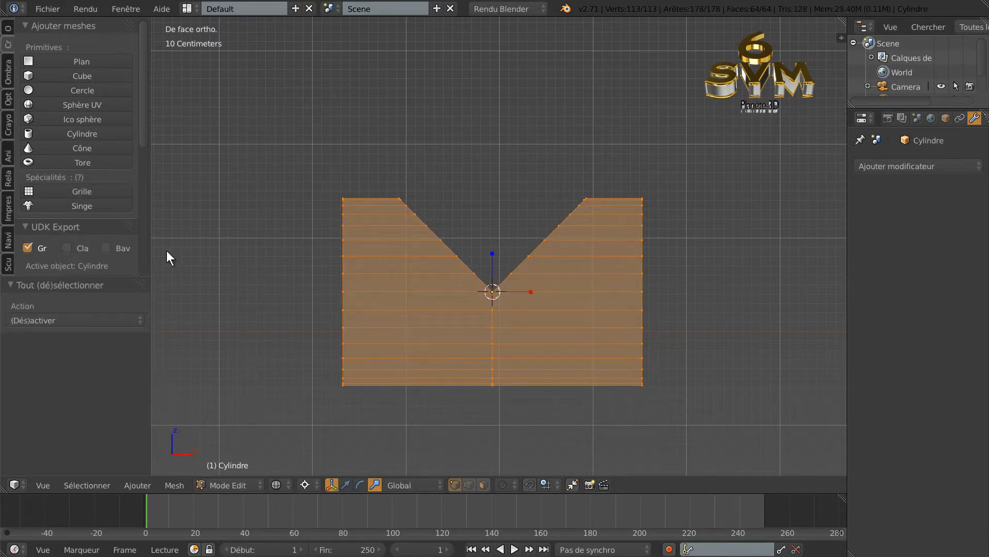
{"action": "left_click", "coordinate": [11, 29]}
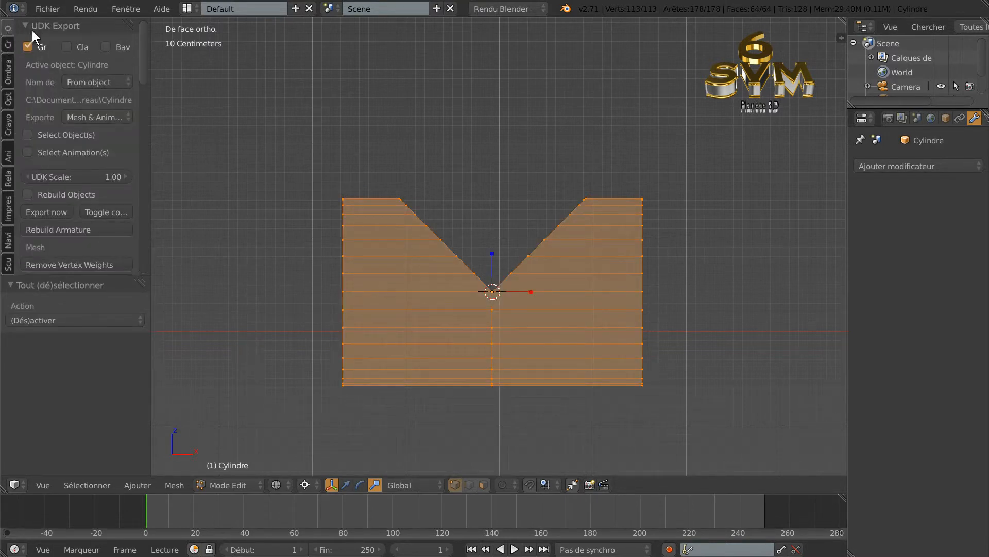
{"action": "left_click_drag", "start_coordinate": [138, 58], "coordinate": [141, 267]}
{"action": "left_click", "coordinate": [69, 181]}
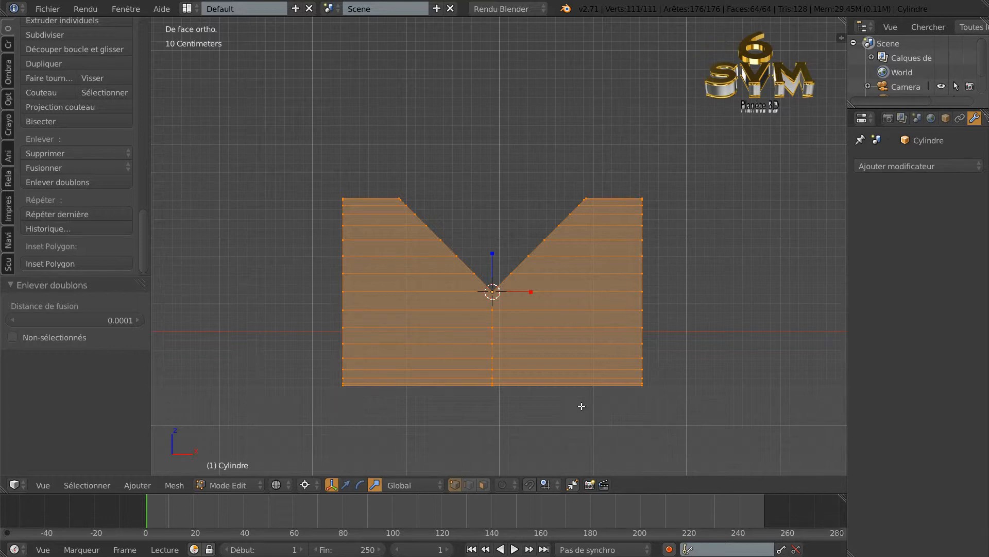
Select only the vertices along both slopes of the V-shaped opening with circle select.
{"action": "key", "text": "a"}
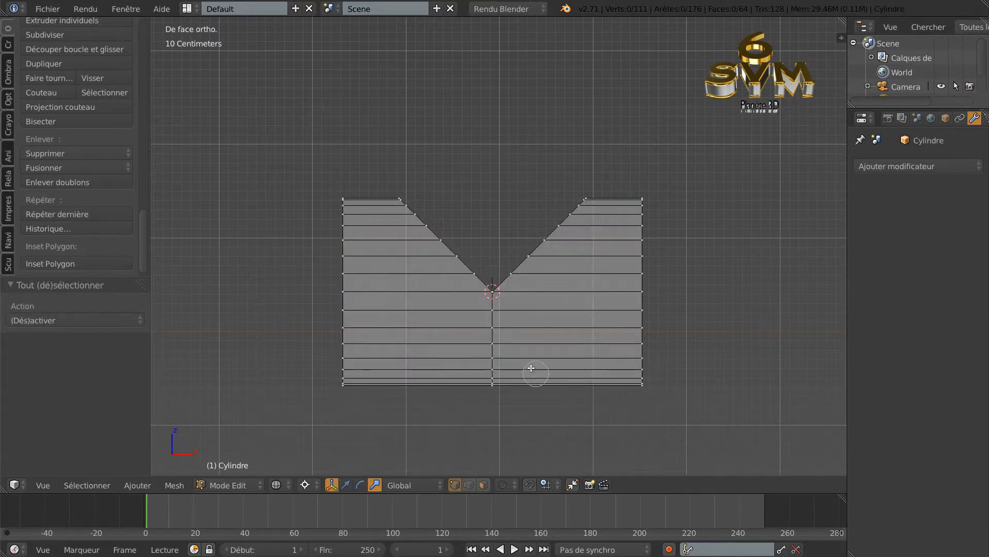
{"action": "key", "text": "c"}
{"action": "mouse_move", "coordinate": [397, 197]}
{"action": "left_mouse_down"}
{"action": "mouse_move", "coordinate": [494, 291]}
{"action": "mouse_move", "coordinate": [605, 177]}
{"action": "left_mouse_up"}
{"action": "right_click", "coordinate": [608, 178]}
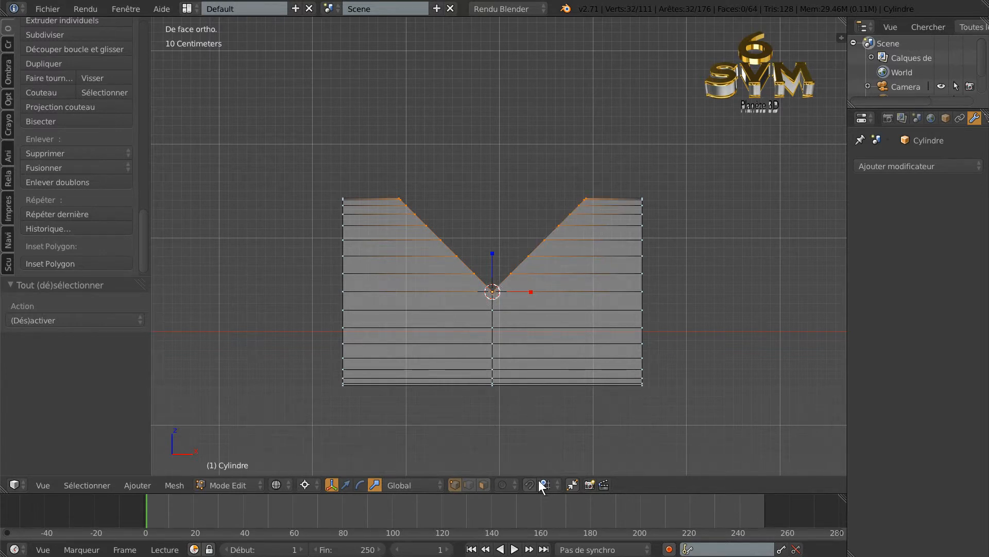
Extrude the V-shaped loop and move it straight up along Z to form the vertical branch.
{"action": "left_click", "coordinate": [345, 484]}
{"action": "key", "text": "e"}
{"action": "left_click", "coordinate": [472, 434]}
{"action": "left_click_drag", "start_coordinate": [493, 254], "coordinate": [494, 115]}
Try scaling the extruded loop along Z by about 1.219, switch the view to solid shading, and undo the scaling.
{"action": "scroll", "coordinate": [452, 374], "scroll_direction": "down", "scroll_amount": 3}
{"action": "left_click", "coordinate": [377, 485]}
{"action": "mouse_move", "coordinate": [495, 235]}
{"action": "left_mouse_down"}
{"action": "mouse_move", "coordinate": [498, 242]}
{"action": "mouse_move", "coordinate": [498, 226]}
{"action": "left_mouse_up"}
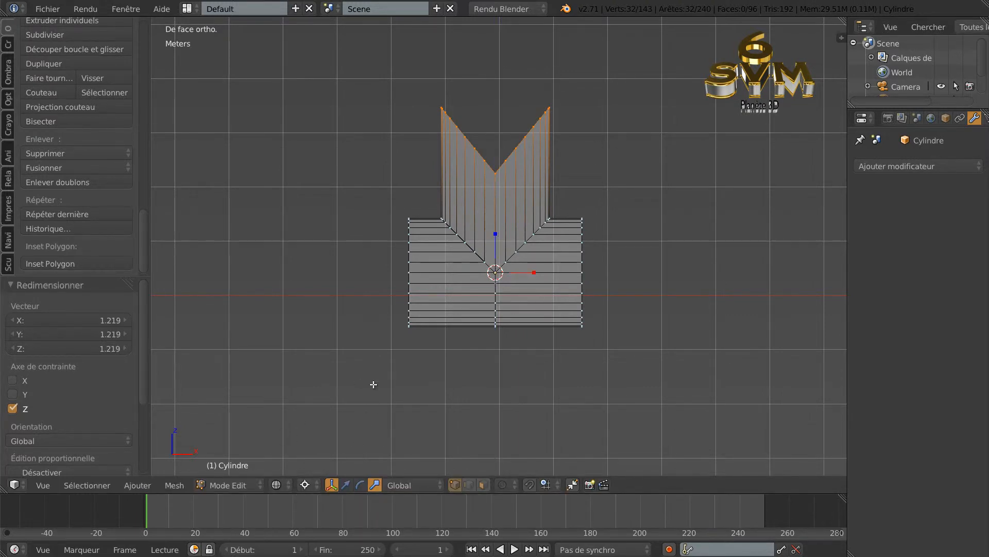
{"action": "key", "text": "shift+z"}
{"action": "key", "text": "shift+z"}
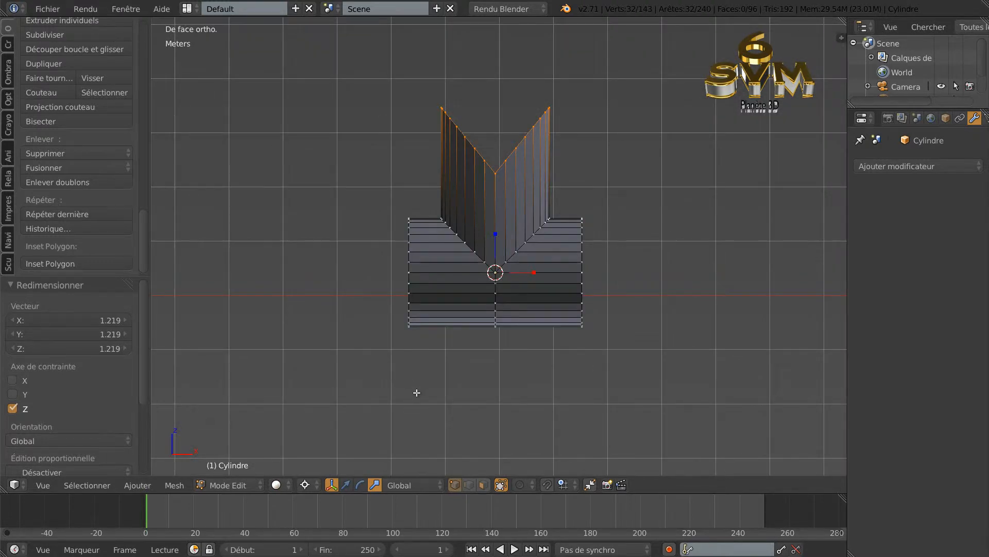
{"action": "key", "text": "ctrl+z"}
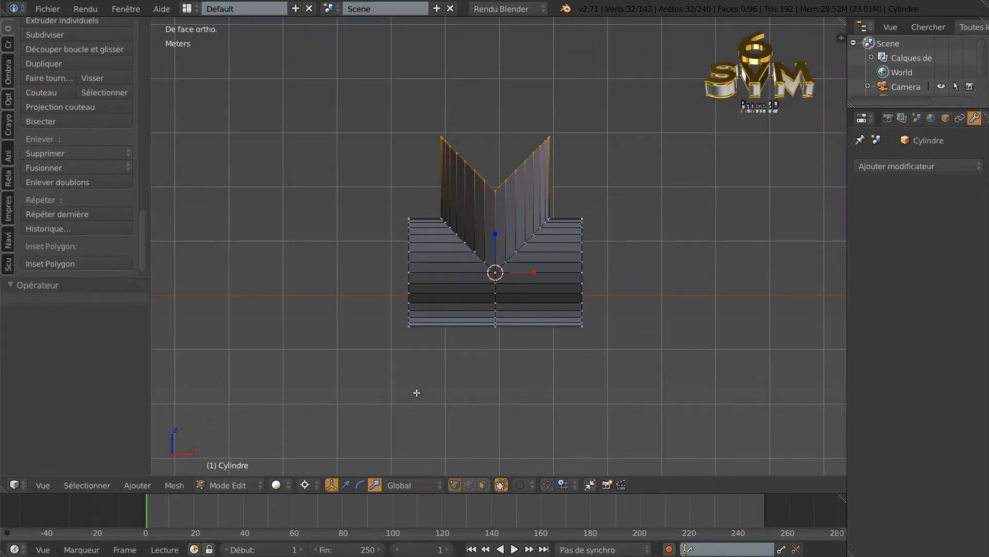
Set the pivot to the selection's centre and scale the branch's upper loop along Z to about 0.096.
{"action": "left_click", "coordinate": [306, 484]}
{"action": "left_click", "coordinate": [317, 422]}
{"action": "key", "text": "s"}
{"action": "key", "text": "z"}
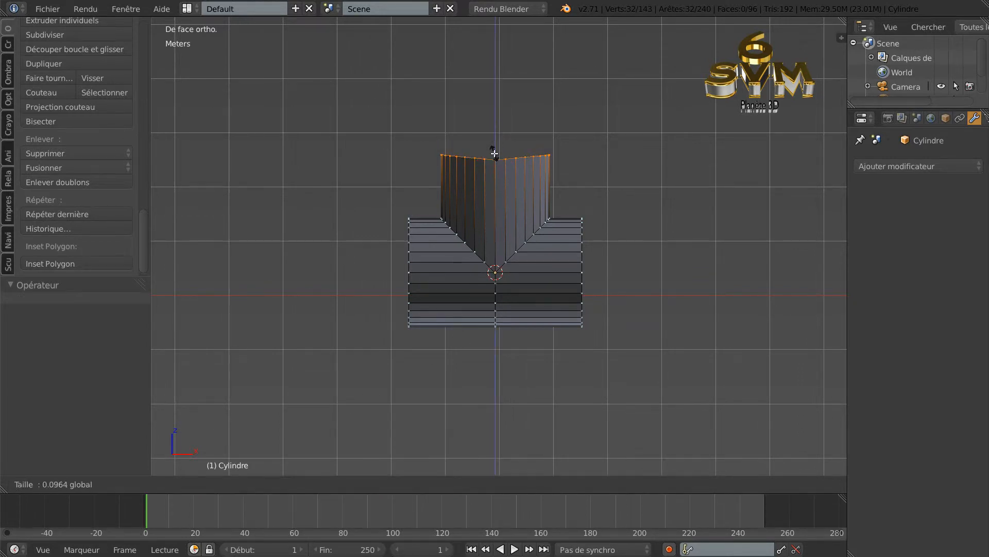
{"action": "left_click", "coordinate": [495, 153]}
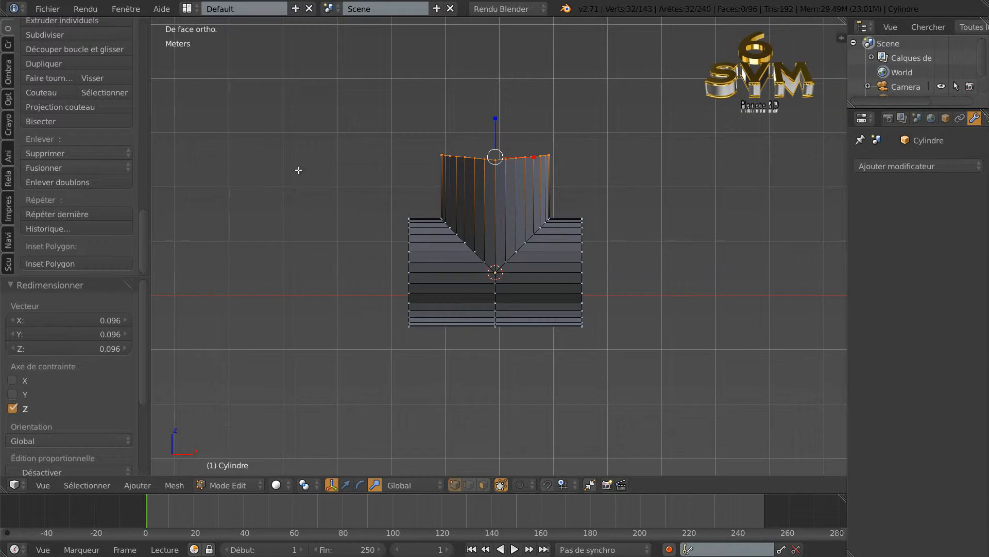
Level the branch's upper loop with the LoopTools Flatten operation.
{"action": "key", "text": "w"}
{"action": "mouse_move", "coordinate": [251, 124]}
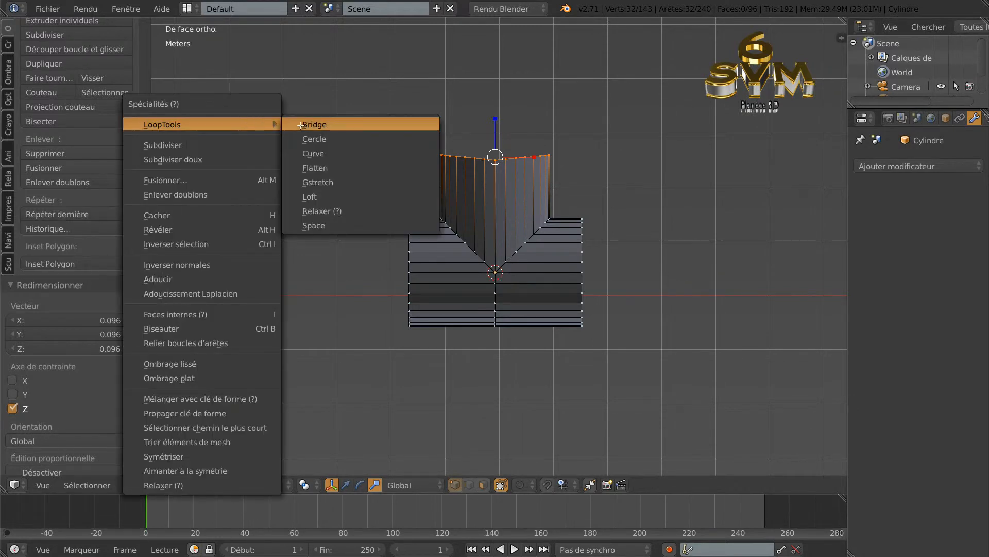
{"action": "left_click", "coordinate": [323, 168]}
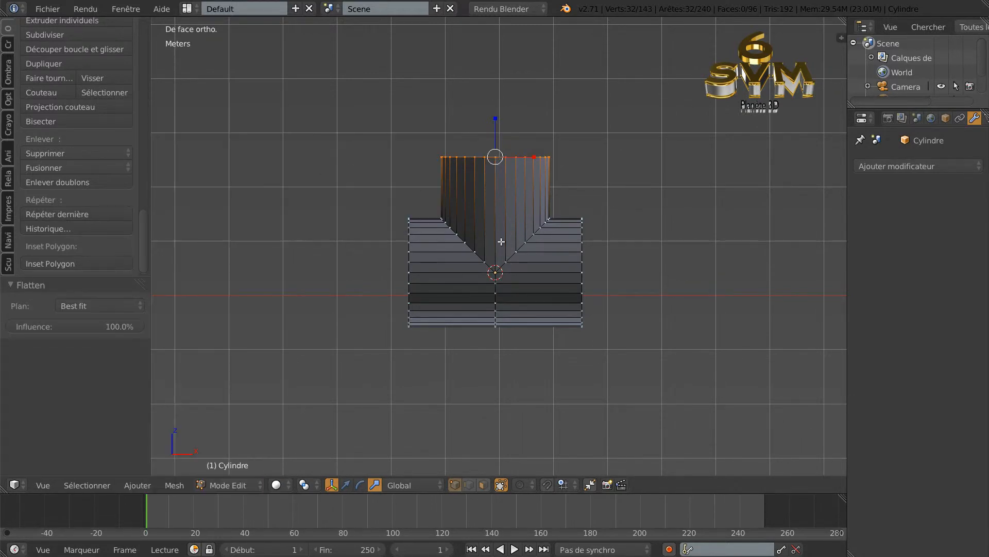
Add a Subdivision Surface modifier to the pipe and set its view subdivisions to 2.
{"action": "scroll", "coordinate": [505, 245], "scroll_direction": "up", "scroll_amount": 1}
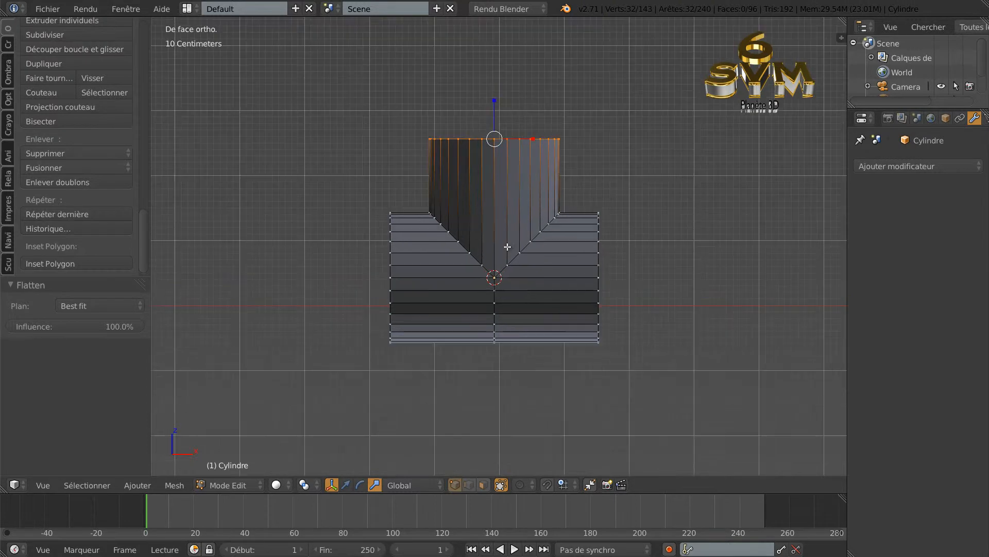
{"action": "left_click", "coordinate": [941, 166]}
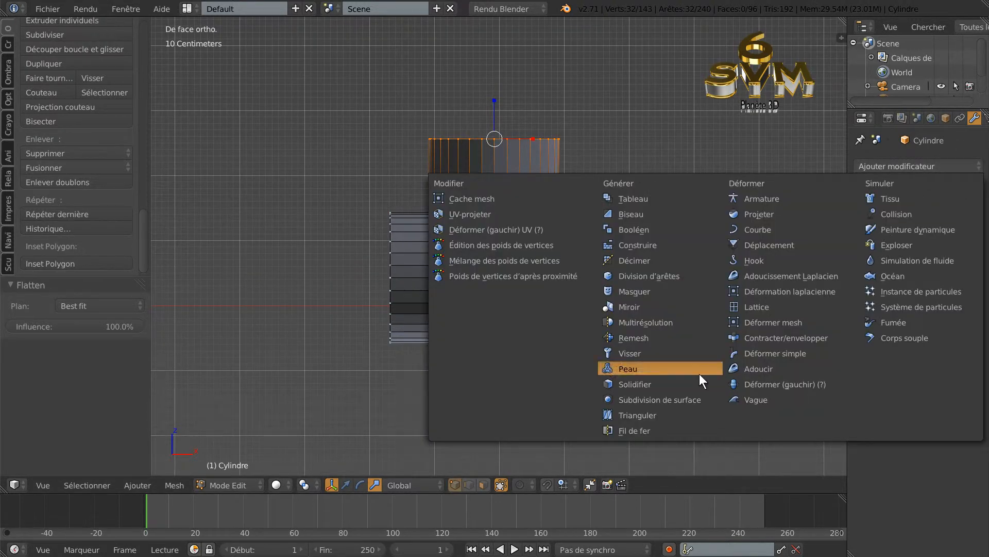
{"action": "left_click", "coordinate": [678, 398]}
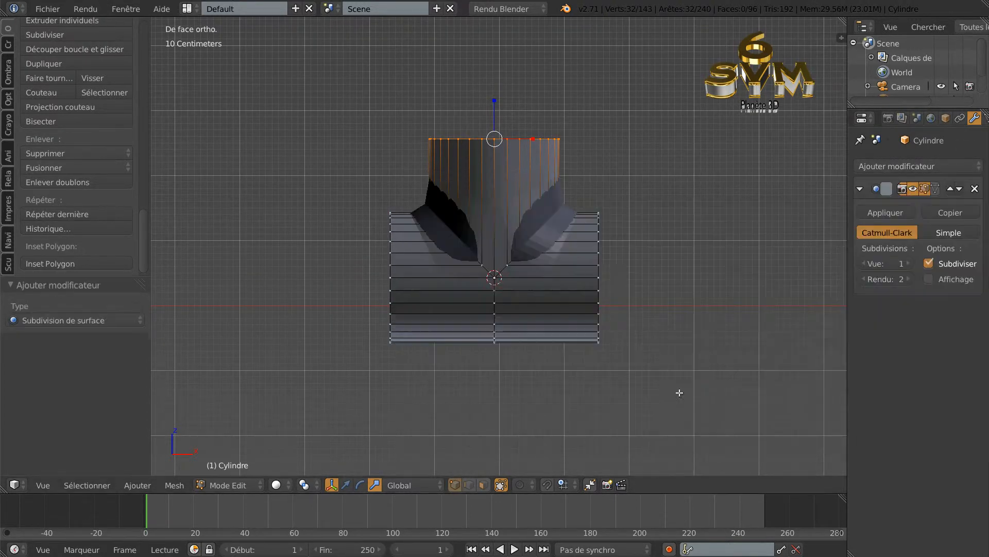
{"action": "left_click", "coordinate": [909, 263]}
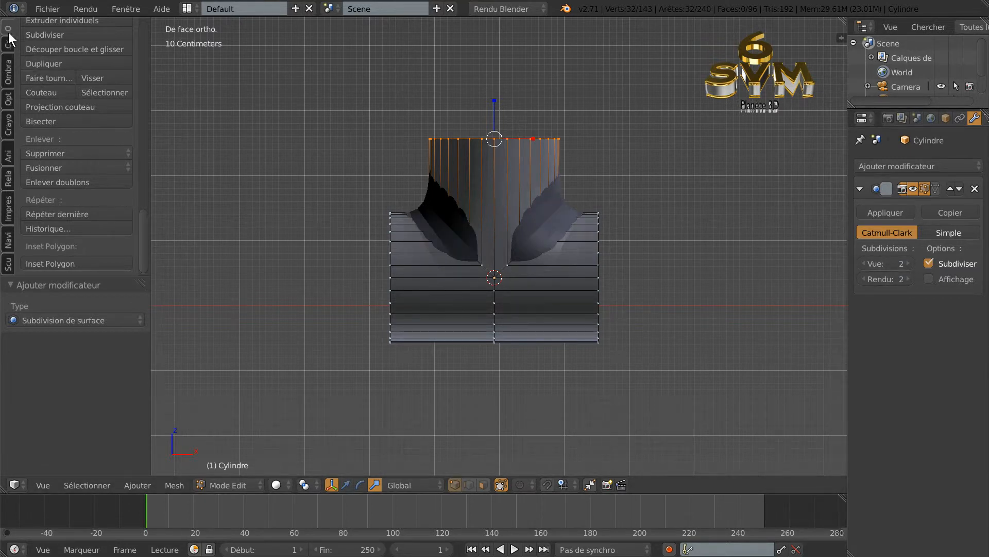
Select the whole mesh and apply smooth shading to its faces.
{"action": "left_click", "coordinate": [7, 72]}
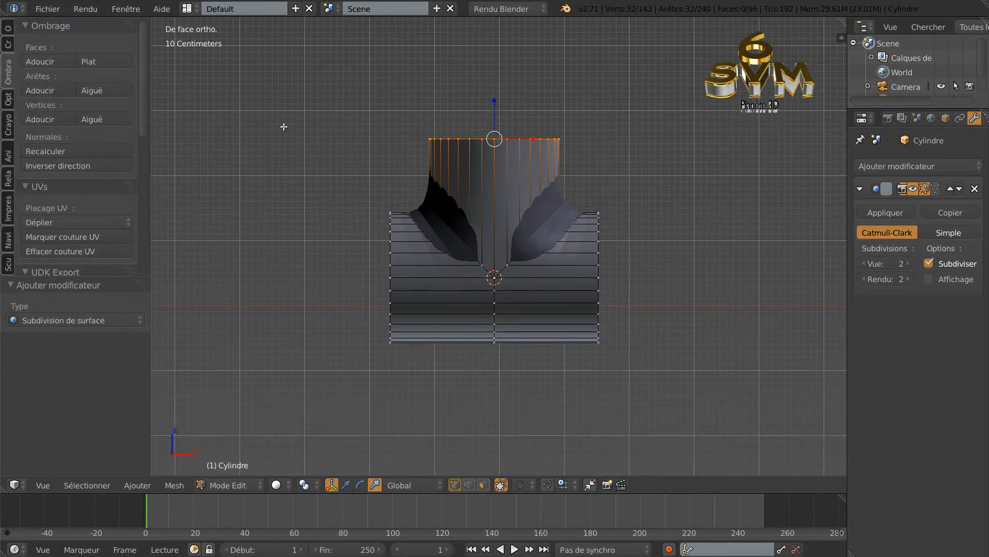
{"action": "key", "text": "a"}
{"action": "key", "text": "a"}
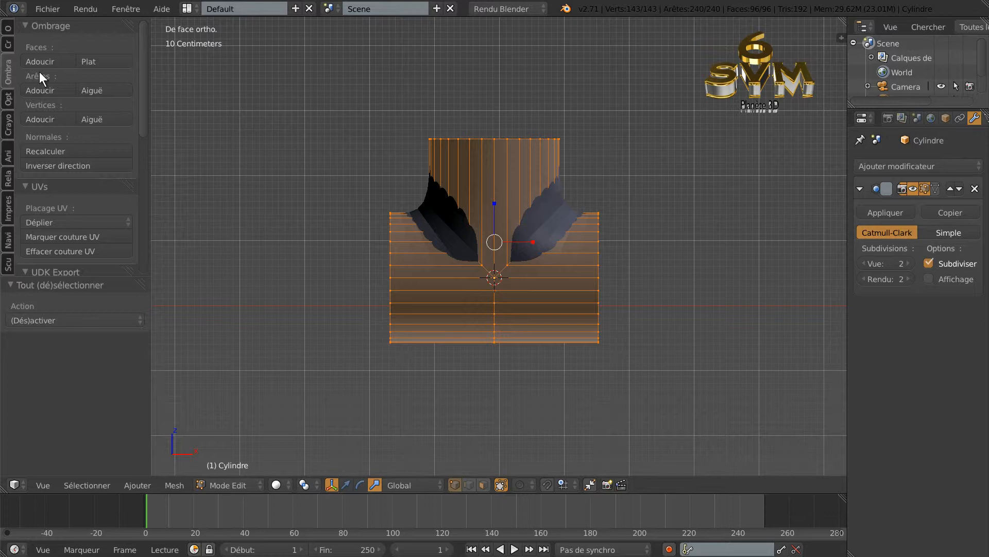
{"action": "left_click", "coordinate": [40, 61]}
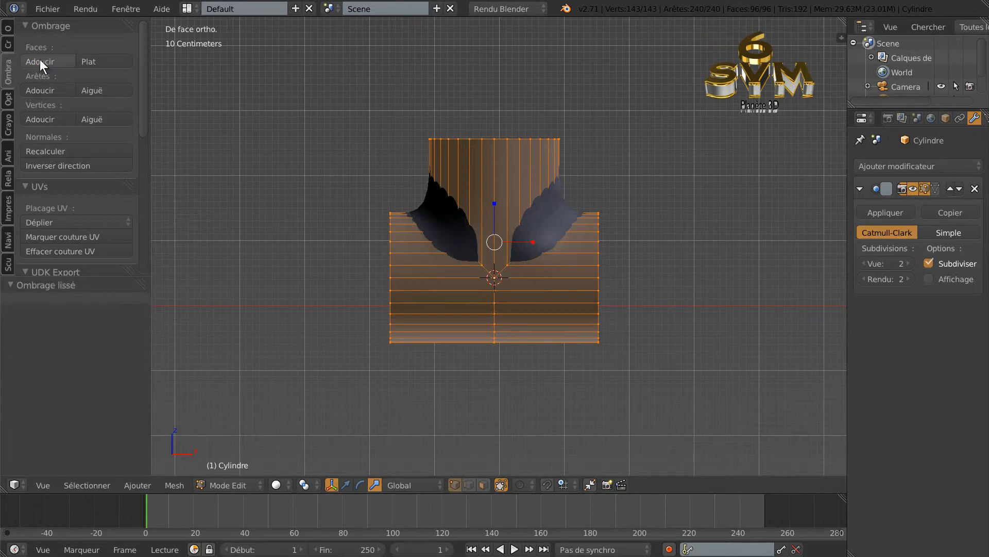
Add a loop cut around the vertical branch and slide it close to the junction, factor about 0.94.
{"action": "key", "text": "ctrl+r"}
{"action": "left_click", "coordinate": [499, 181]}
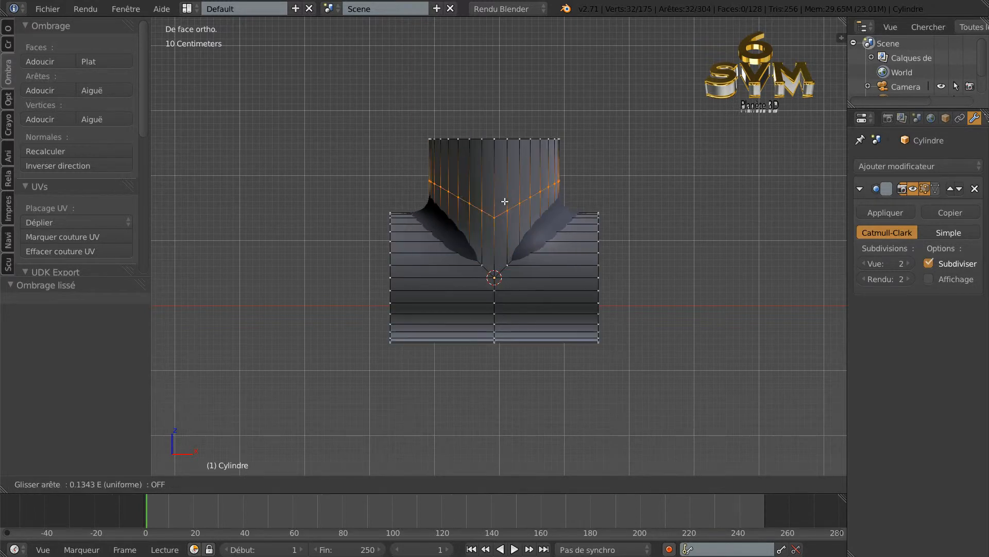
{"action": "left_click", "coordinate": [513, 241]}
Add a loop cut around the horizontal pipe on each side of the junction and slide each close to the V-shaped seam, the second at factor about -0.908.
{"action": "key", "text": "ctrl+r"}
{"action": "left_click", "coordinate": [567, 248]}
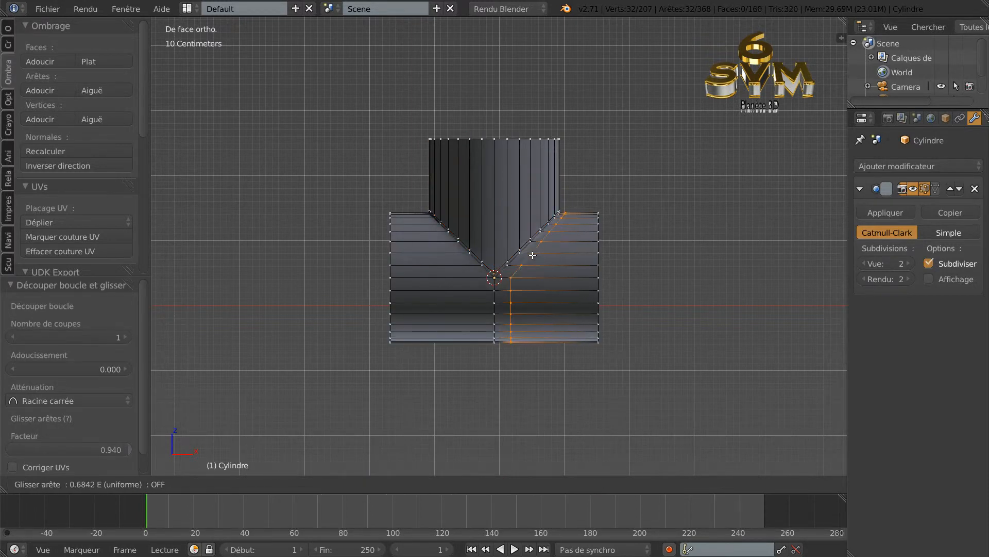
{"action": "left_click", "coordinate": [523, 255]}
{"action": "key", "text": "ctrl+r"}
{"action": "left_click", "coordinate": [447, 246]}
{"action": "left_click", "coordinate": [476, 249]}
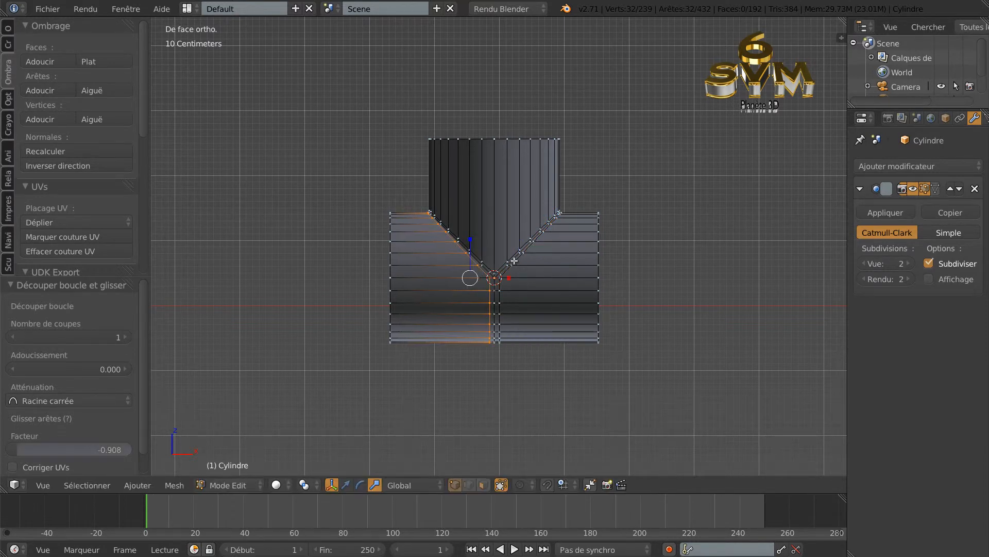
{"action": "scroll", "coordinate": [632, 284], "scroll_direction": "down", "scroll_amount": 2}
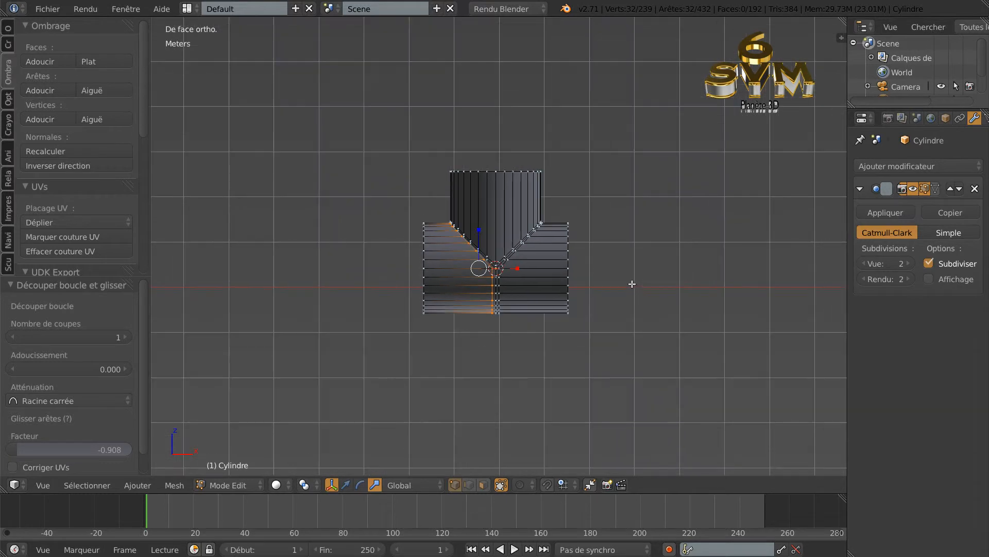
Duplicate the whole mesh and move the copy about 4.205 m along X, beside the original.
{"action": "key", "text": "a"}
{"action": "key", "text": "a"}
{"action": "middle_click_drag", "start_coordinate": [674, 291], "coordinate": [570, 300], "text": "shift"}
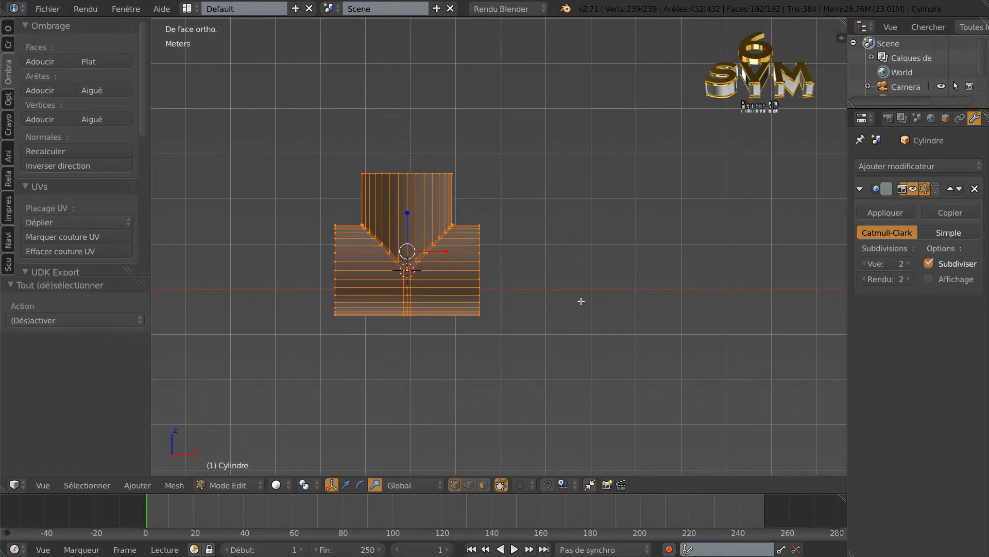
{"action": "key", "text": "shift+d"}
{"action": "right_click", "coordinate": [580, 301]}
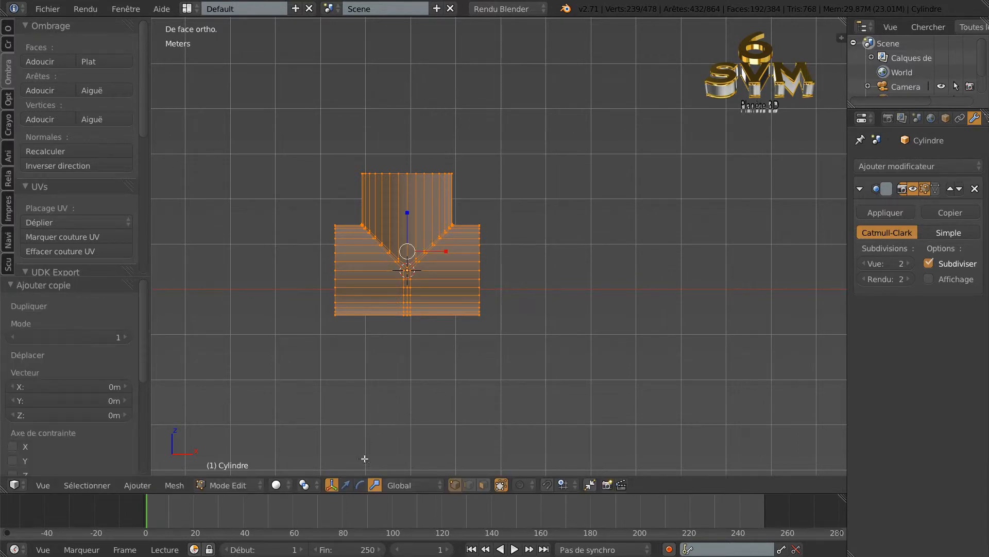
{"action": "left_click_drag", "start_coordinate": [446, 251], "coordinate": [651, 245]}
{"action": "key", "text": "x"}
{"action": "left_click", "coordinate": [641, 242]}
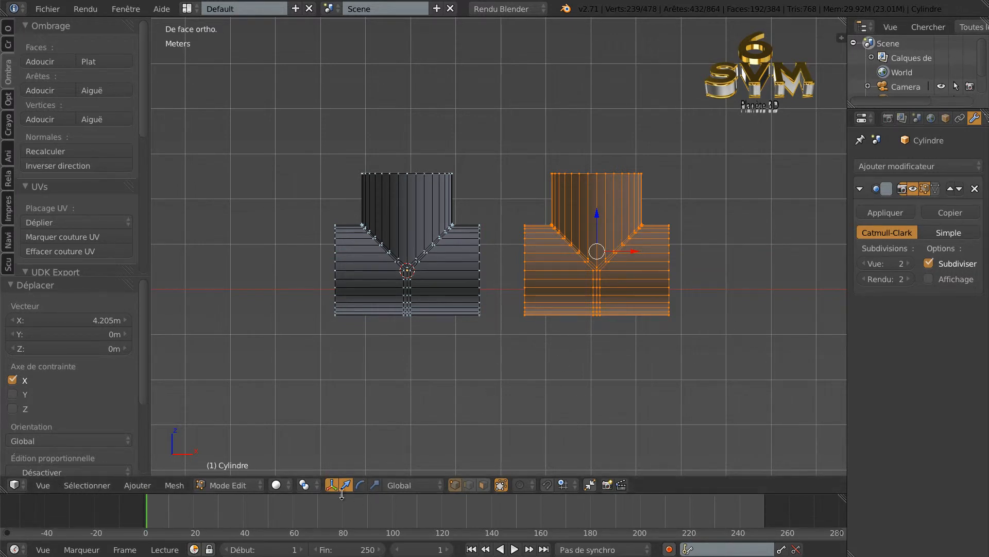
Set the pivot point to the 3D cursor and place the cursor on the copy near the edge facing the original.
{"action": "left_click", "coordinate": [303, 486]}
{"action": "left_click", "coordinate": [316, 452]}
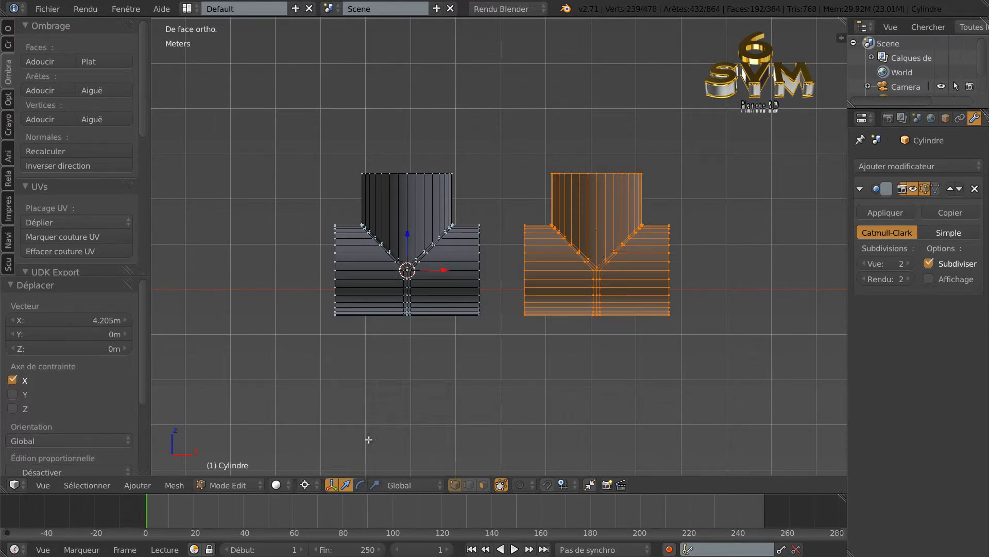
{"action": "scroll", "coordinate": [504, 395], "scroll_direction": "up", "scroll_amount": 2}
{"action": "scroll", "coordinate": [503, 396], "scroll_direction": "down", "scroll_amount": 1}
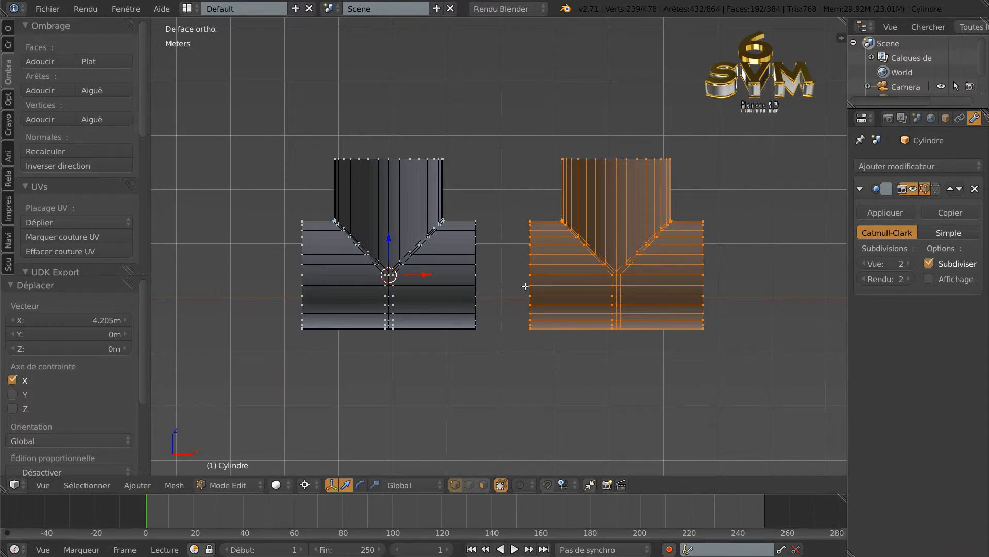
{"action": "left_click", "coordinate": [560, 277]}
{"action": "left_click", "coordinate": [600, 384]}
{"action": "left_click", "coordinate": [468, 405]}
{"action": "left_click", "coordinate": [550, 276]}
{"action": "scroll", "coordinate": [566, 371], "scroll_direction": "up", "scroll_amount": 1}
{"action": "scroll", "coordinate": [566, 371], "scroll_direction": "down", "scroll_amount": 1}
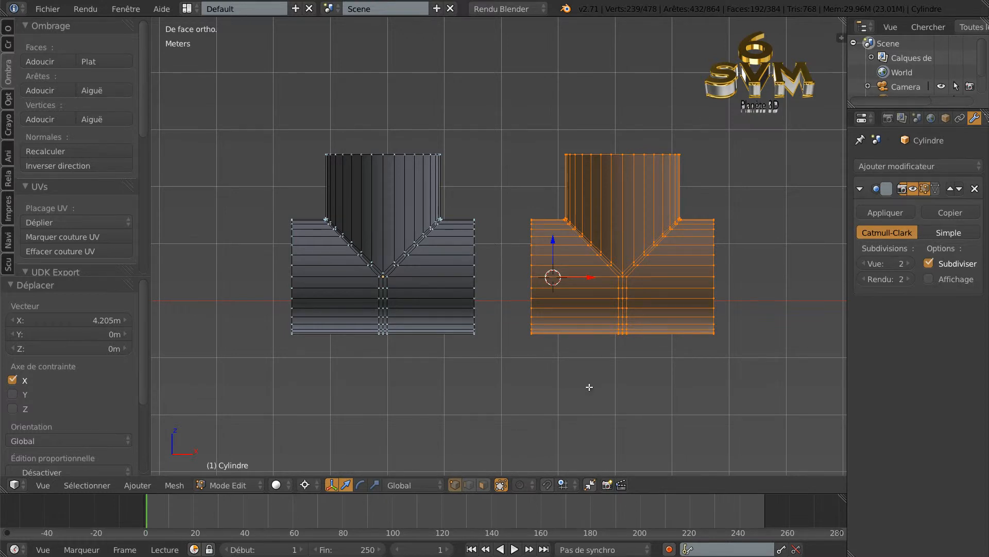
Turn on automatic vertex merging and move the copy about -97 cm along X, close to the original's open end.
{"action": "scroll", "coordinate": [589, 386], "scroll_direction": "up", "scroll_amount": 7}
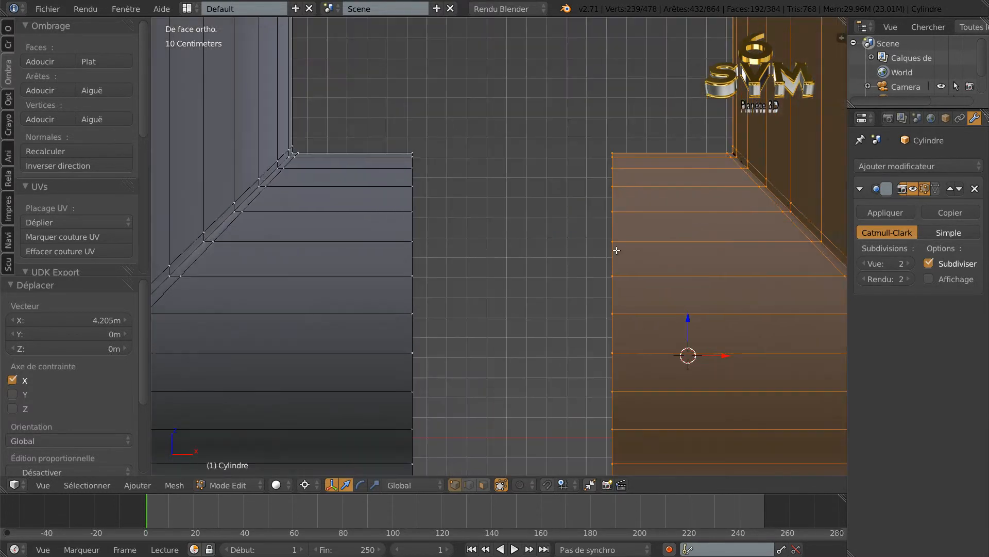
{"action": "scroll", "coordinate": [617, 251], "scroll_direction": "up", "scroll_amount": 1}
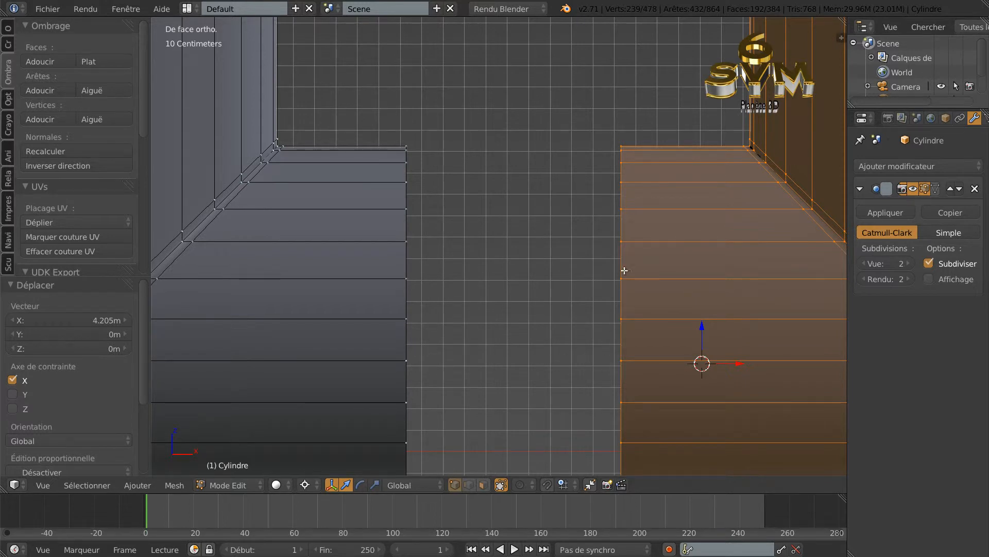
{"action": "left_click", "coordinate": [590, 484]}
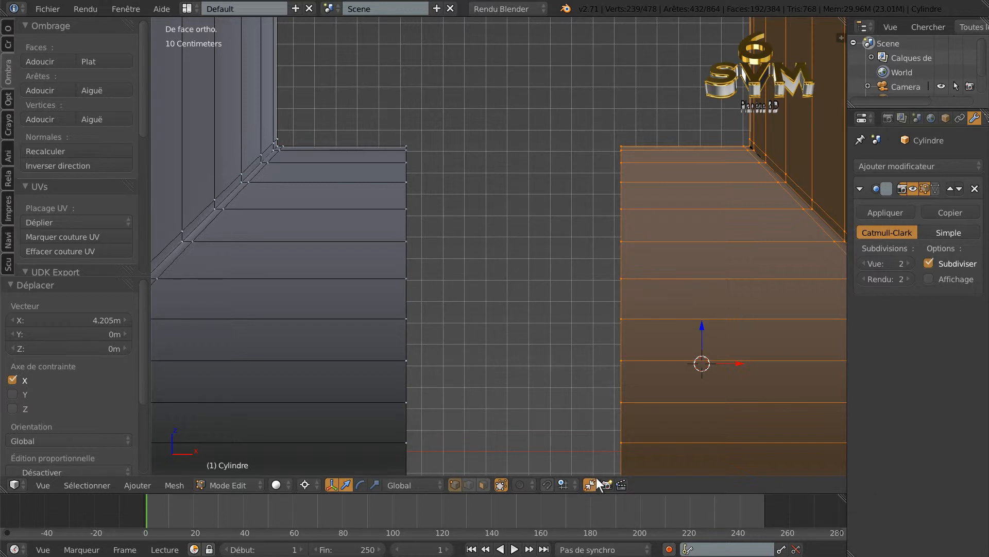
{"action": "left_click_drag", "start_coordinate": [739, 363], "coordinate": [522, 373]}
{"action": "scroll", "coordinate": [487, 361], "scroll_direction": "up", "scroll_amount": 2}
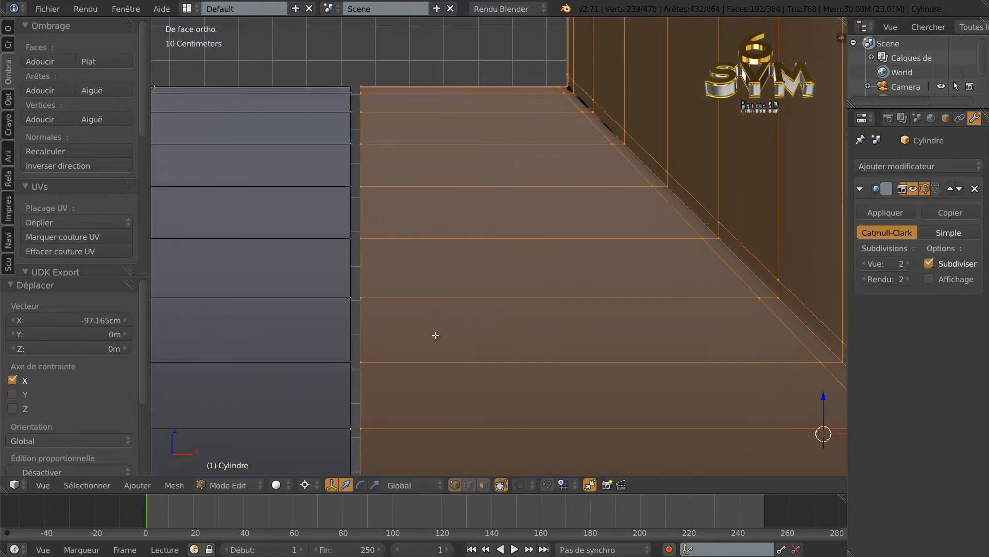
{"action": "right_click", "coordinate": [412, 317], "text": "ctrl"}
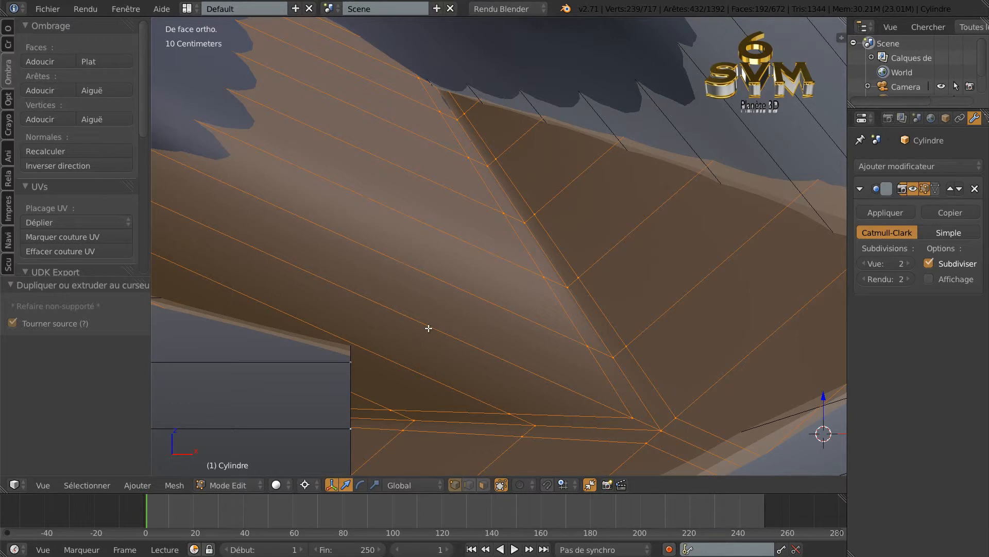
{"action": "scroll", "coordinate": [436, 334], "scroll_direction": "down", "scroll_amount": 5}
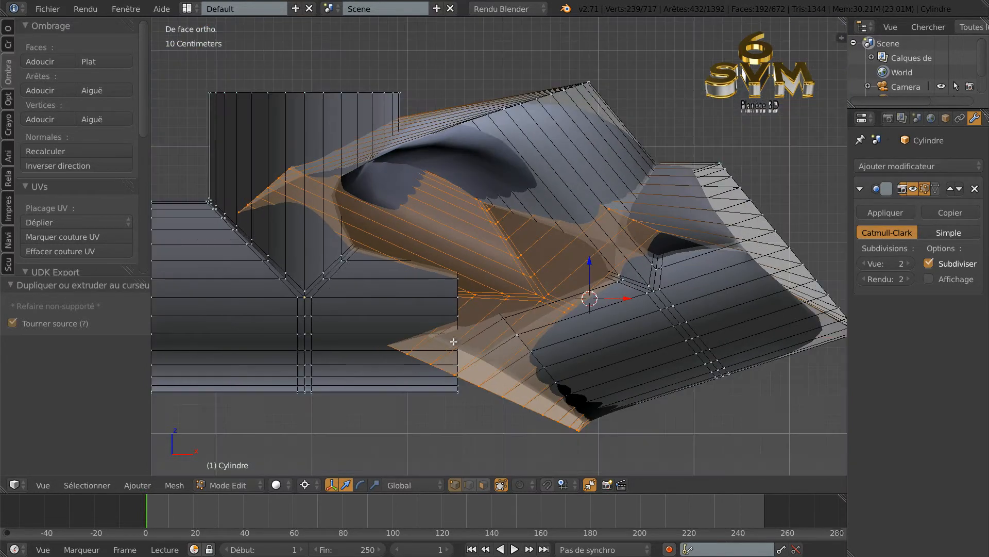
{"action": "key", "text": "ctrl+z"}
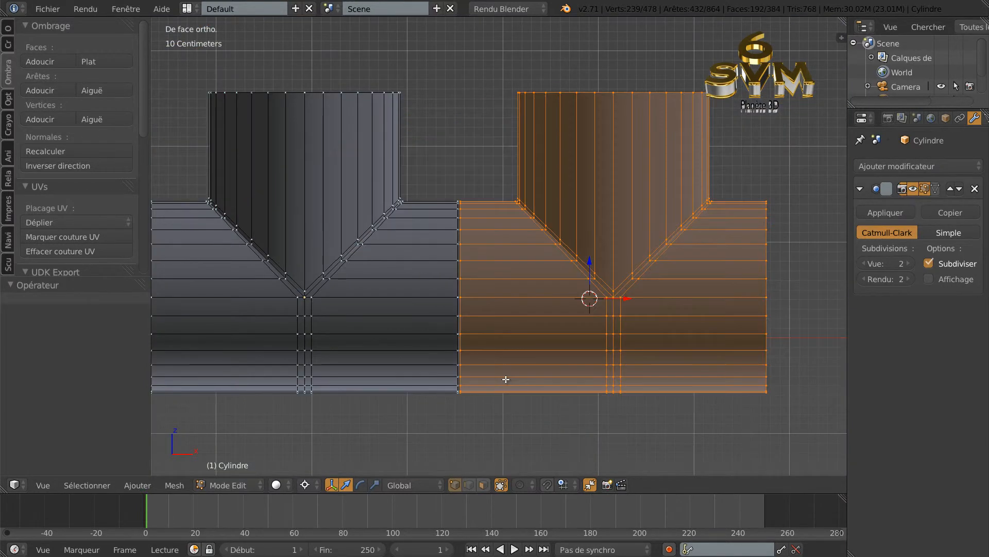
Move the copy about -3.033 cm along X so its end vertices merge with the original's, and turn off automatic vertex merging.
{"action": "scroll", "coordinate": [470, 346], "scroll_direction": "up", "scroll_amount": 5}
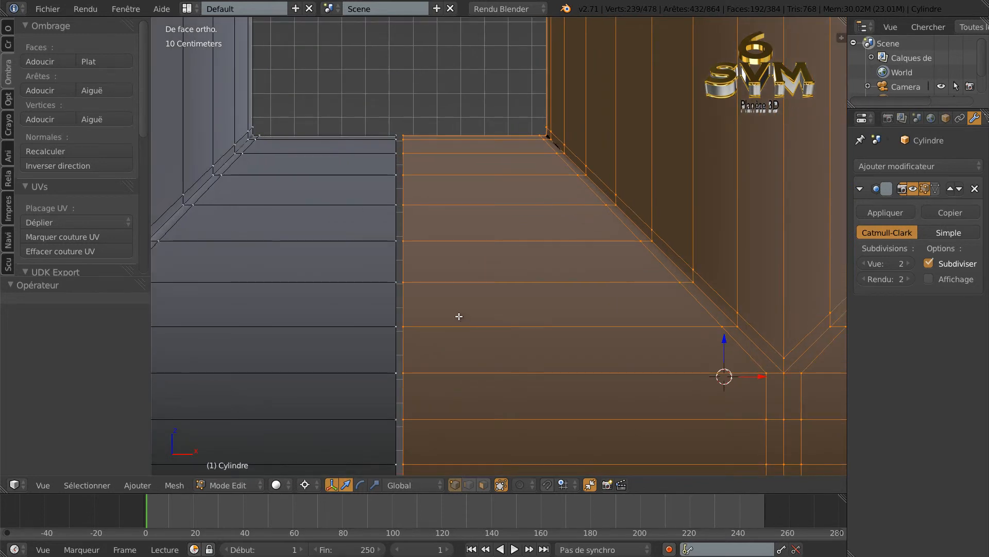
{"action": "left_click", "coordinate": [453, 315]}
{"action": "key", "text": "g"}
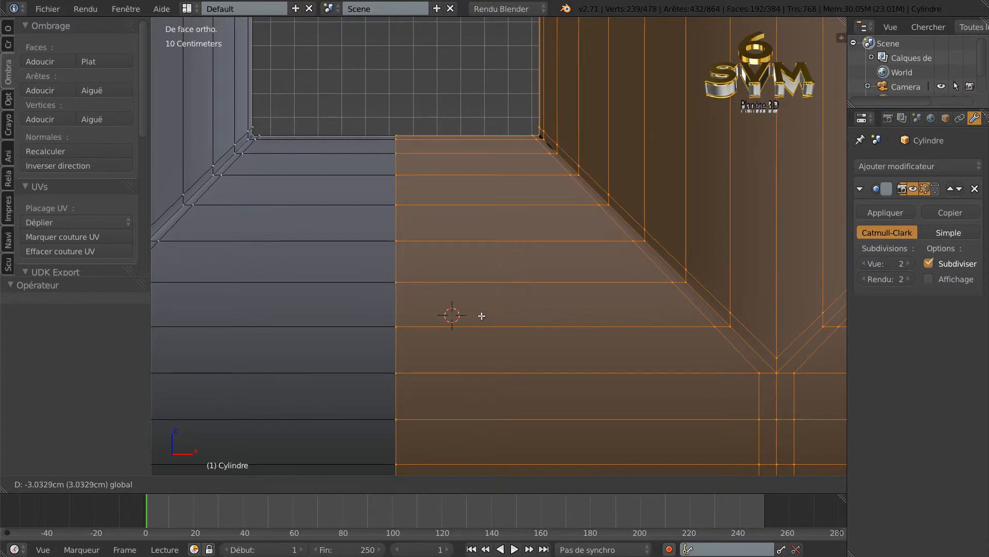
{"action": "left_click", "coordinate": [479, 316]}
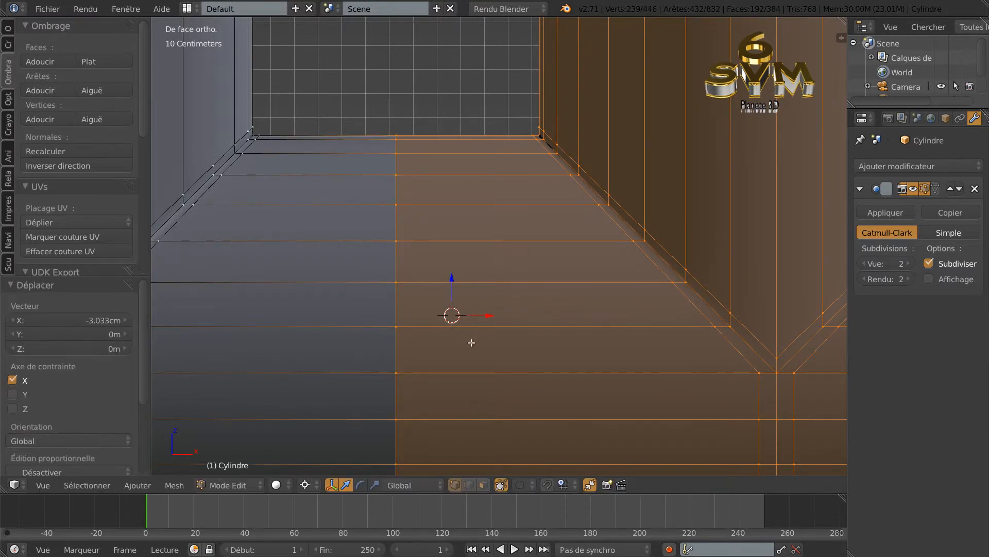
{"action": "scroll", "coordinate": [477, 383], "scroll_direction": "down", "scroll_amount": 6}
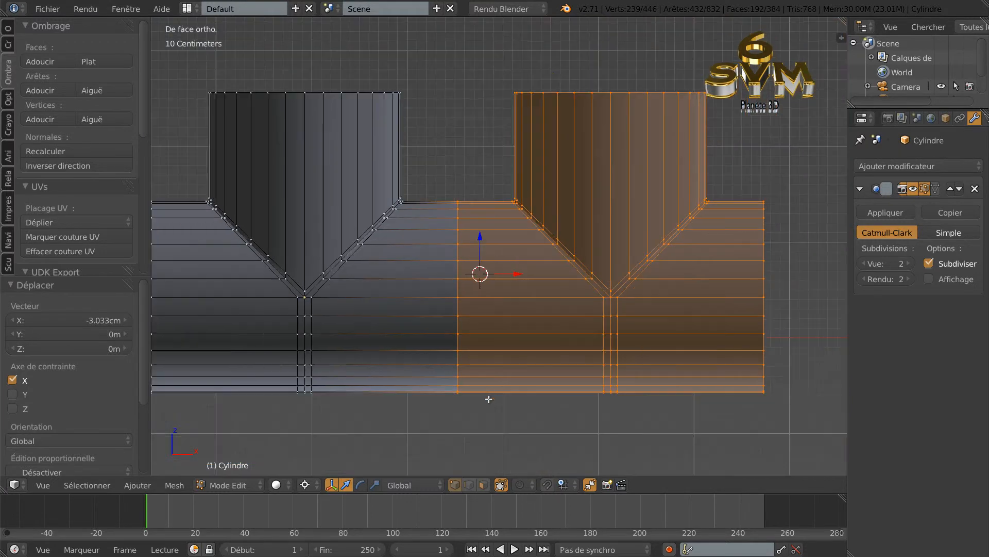
{"action": "scroll", "coordinate": [549, 471], "scroll_direction": "up", "scroll_amount": 1}
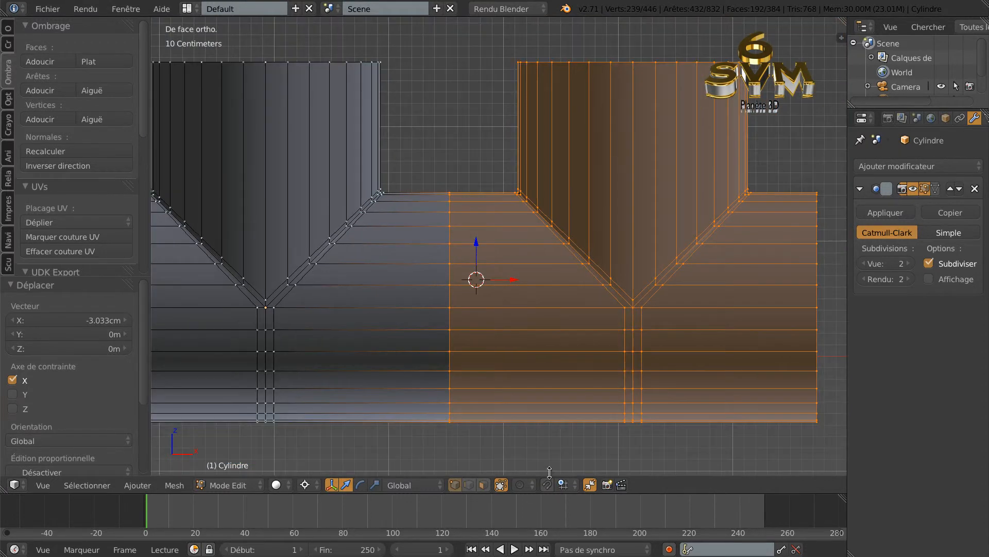
{"action": "left_click", "coordinate": [590, 482]}
Test-move one vertex on the seam between the two pipe sections to check the weld, and cancel the move.
{"action": "scroll", "coordinate": [453, 381], "scroll_direction": "up", "scroll_amount": 2}
{"action": "right_click", "coordinate": [427, 342]}
{"action": "key", "text": "g"}
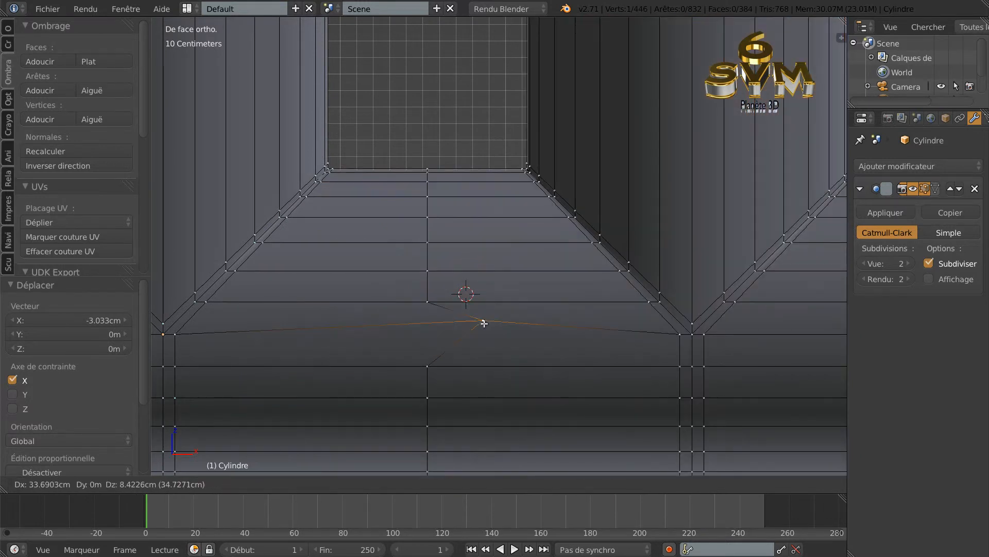
{"action": "right_click", "coordinate": [443, 317]}
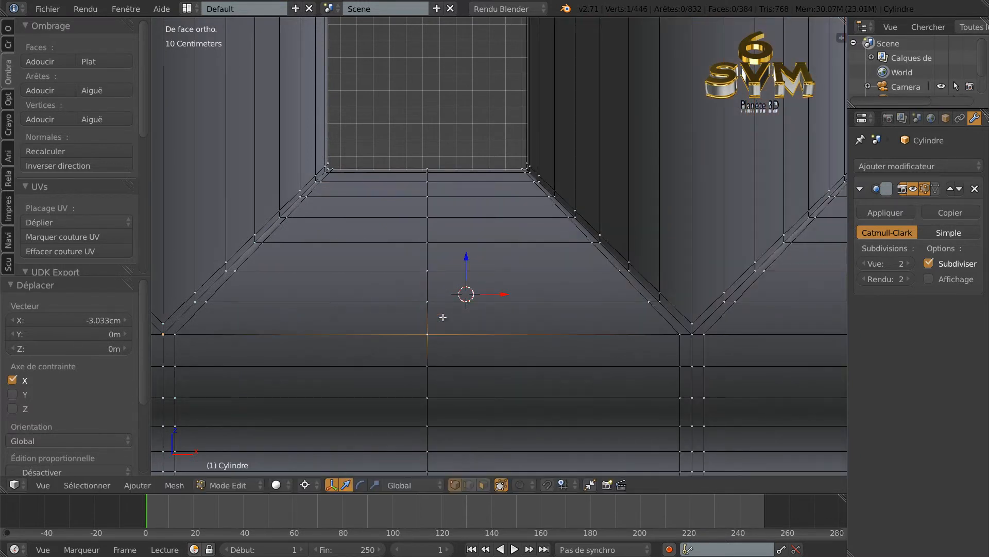
{"action": "scroll", "coordinate": [467, 403], "scroll_direction": "down", "scroll_amount": 5}
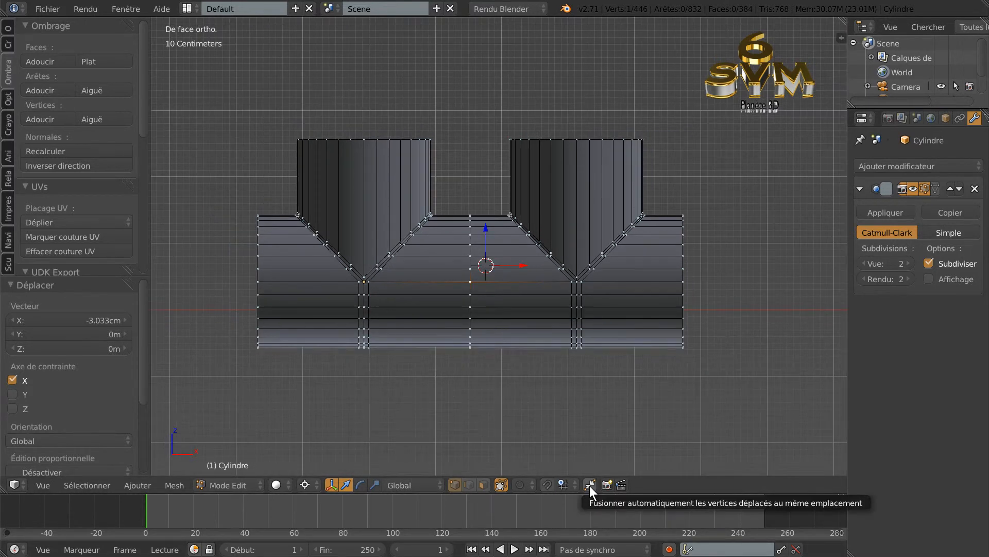
Duplicate the whole two-branch mesh and move the copy along X by about 2.616 m and another 3.982 m, just past the original's open end.
{"action": "key", "text": "a"}
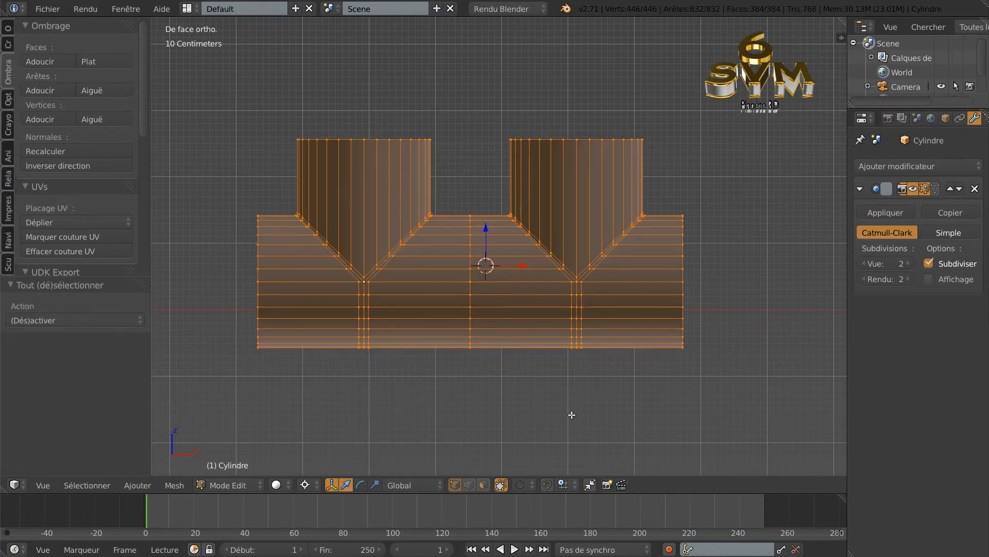
{"action": "key", "text": "shift+d"}
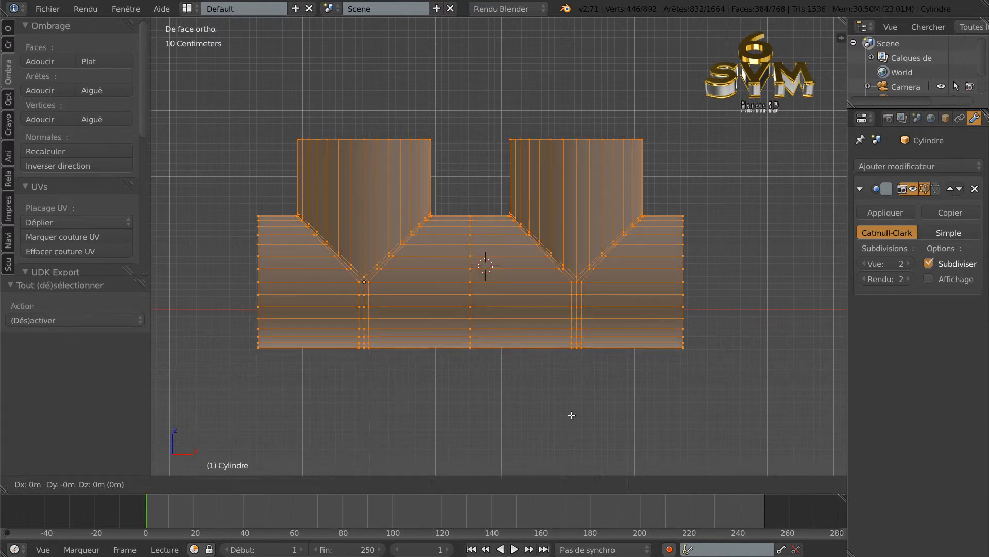
{"action": "right_click", "coordinate": [572, 415]}
{"action": "key", "text": "g"}
{"action": "key", "text": "x"}
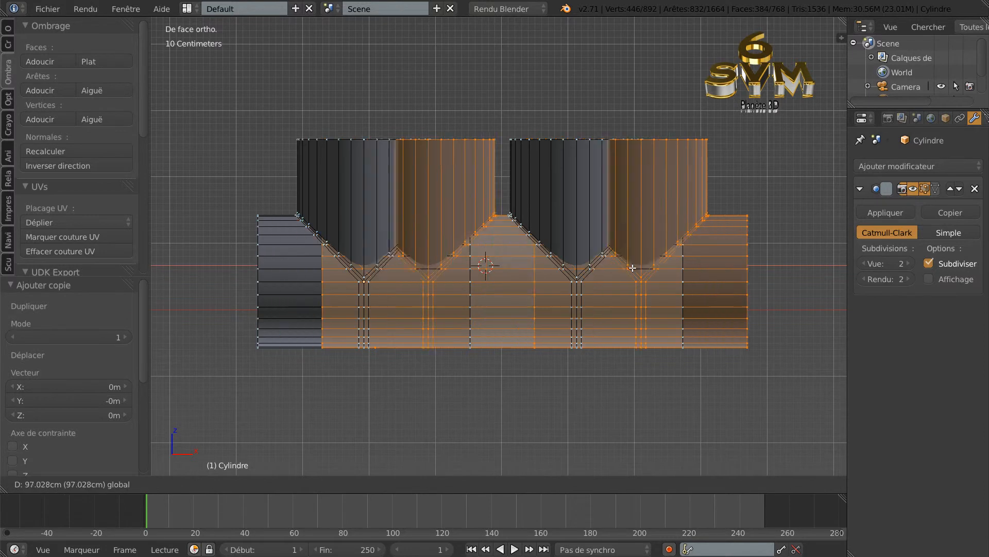
{"action": "left_click", "coordinate": [688, 298]}
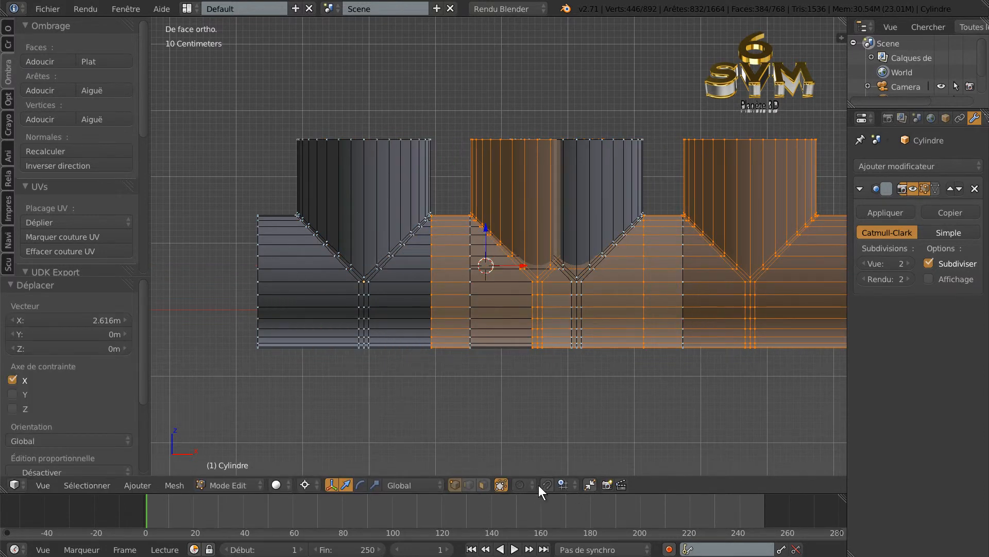
{"action": "middle_click_drag", "start_coordinate": [664, 378], "coordinate": [546, 389], "text": "shift"}
{"action": "key", "text": "g"}
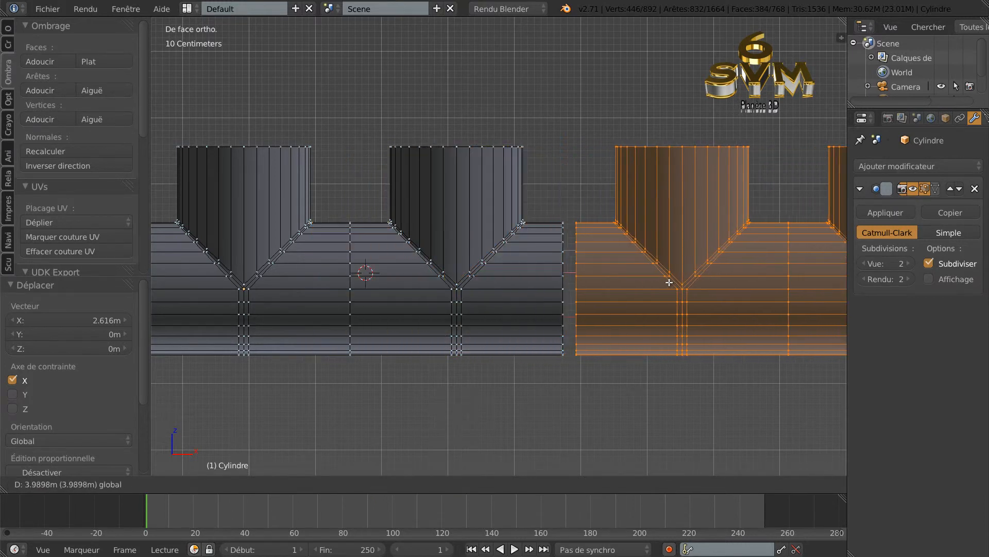
{"action": "left_click", "coordinate": [669, 296]}
Turn automatic vertex merging back on, place the 3D cursor beside the gap, and move the copy about -18.8 cm along X towards the original.
{"action": "middle_click_drag", "start_coordinate": [622, 372], "coordinate": [571, 379], "text": "shift"}
{"action": "scroll", "coordinate": [571, 379], "scroll_direction": "up", "scroll_amount": 4}
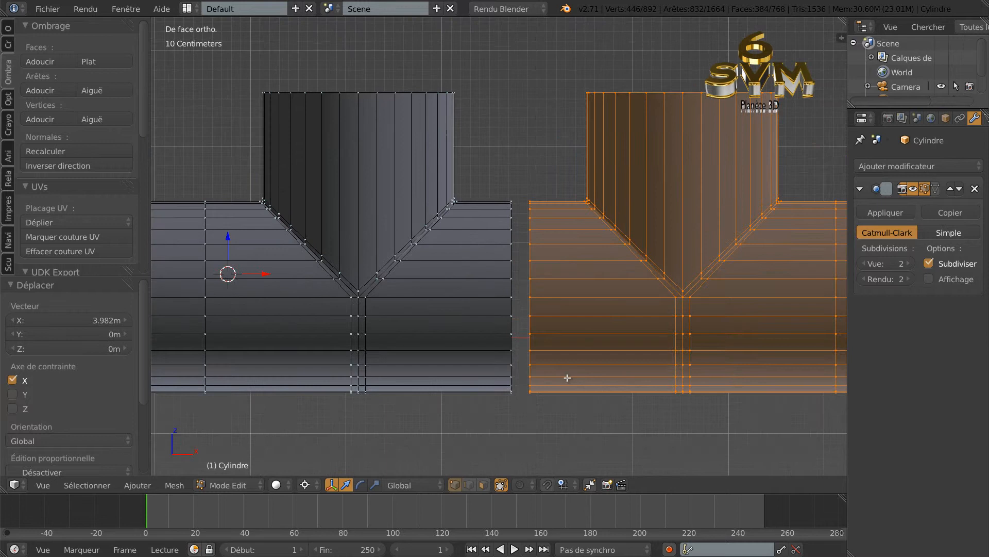
{"action": "left_click", "coordinate": [591, 484]}
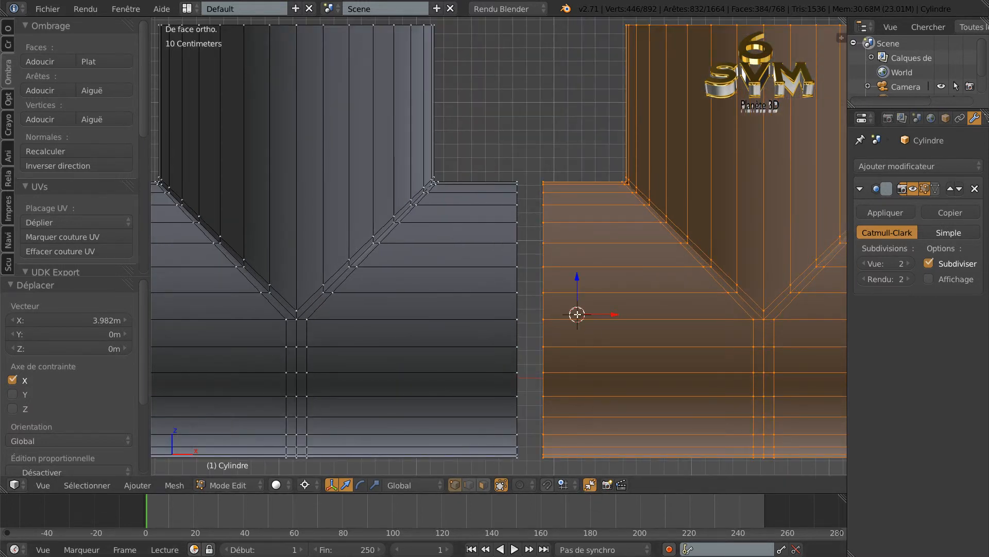
{"action": "scroll", "coordinate": [572, 351], "scroll_direction": "up", "scroll_amount": 3}
{"action": "middle_click_drag", "start_coordinate": [578, 350], "coordinate": [524, 312], "text": "shift"}
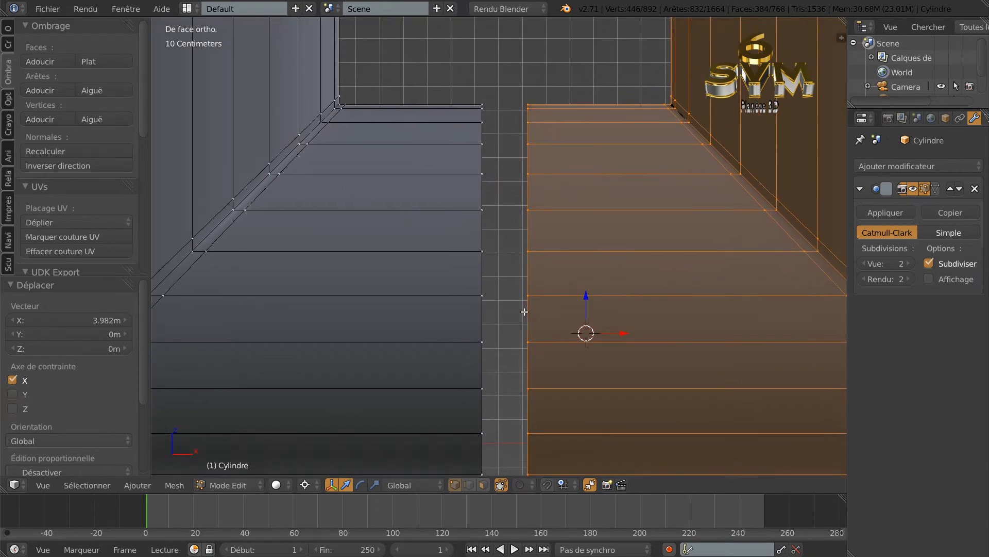
{"action": "scroll", "coordinate": [544, 336], "scroll_direction": "up", "scroll_amount": 3}
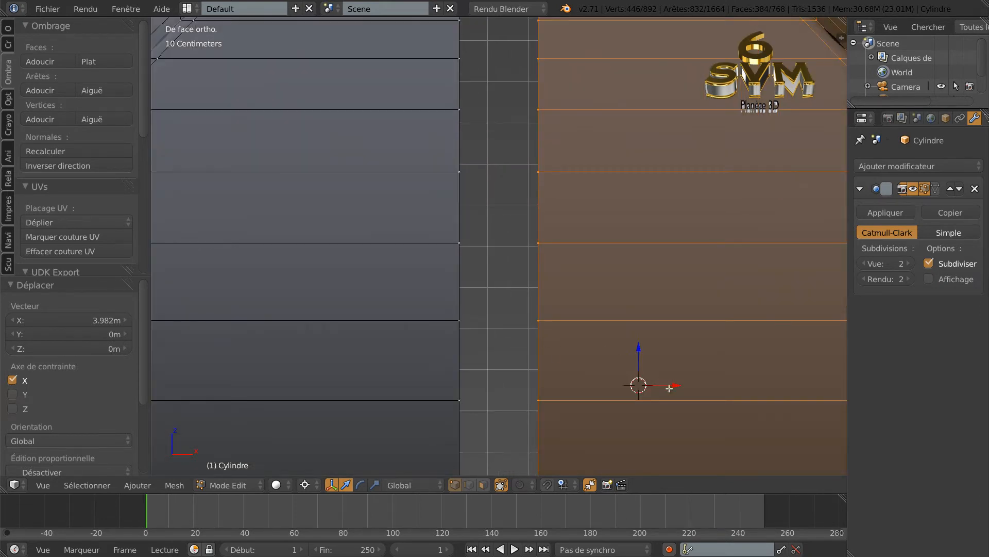
{"action": "left_click_drag", "start_coordinate": [670, 388], "coordinate": [597, 387]}
Move the copy about -3.674 mm along X so its end vertices merge with the original's, and turn off automatic vertex merging.
{"action": "scroll", "coordinate": [510, 255], "scroll_direction": "up", "scroll_amount": 3}
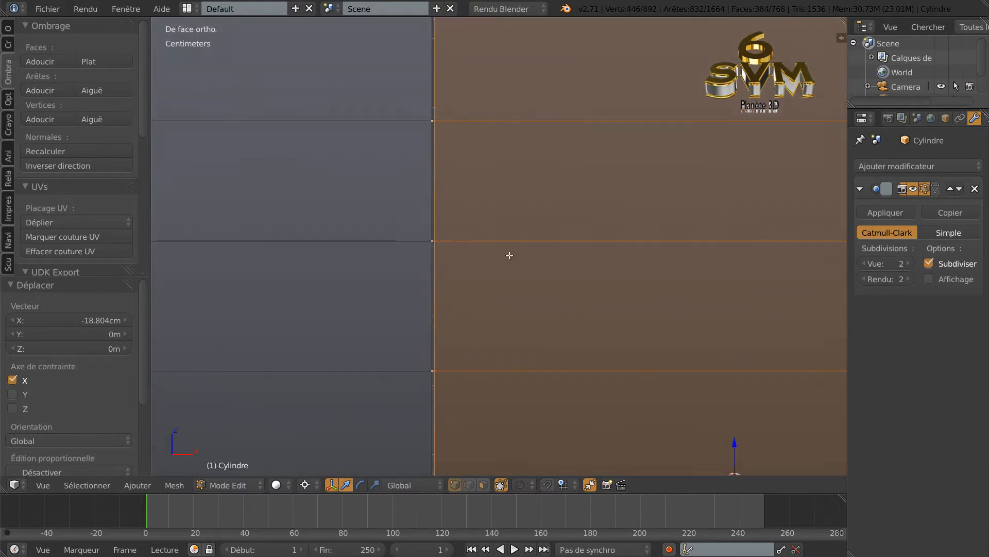
{"action": "scroll", "coordinate": [509, 255], "scroll_direction": "up", "scroll_amount": 4}
{"action": "left_click", "coordinate": [405, 254]}
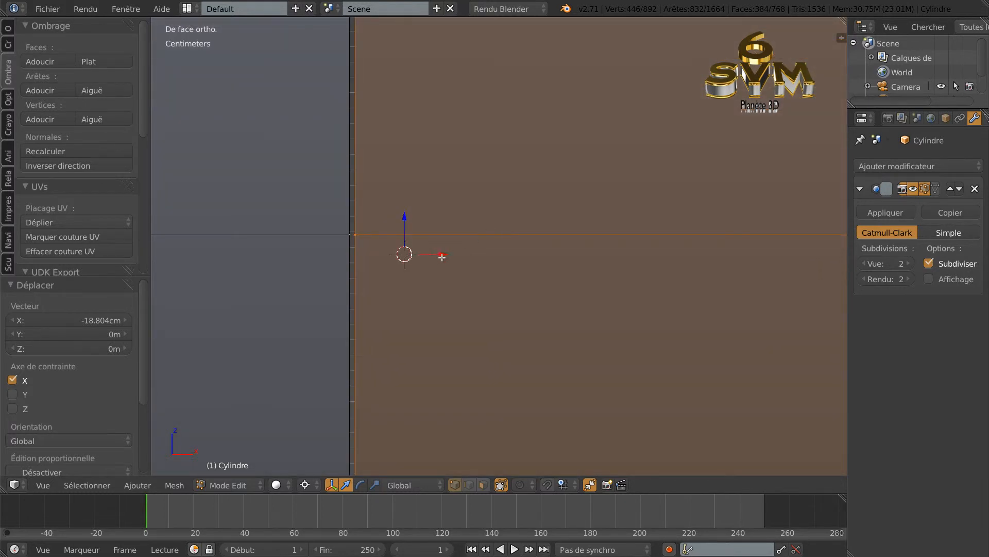
{"action": "key", "text": "g"}
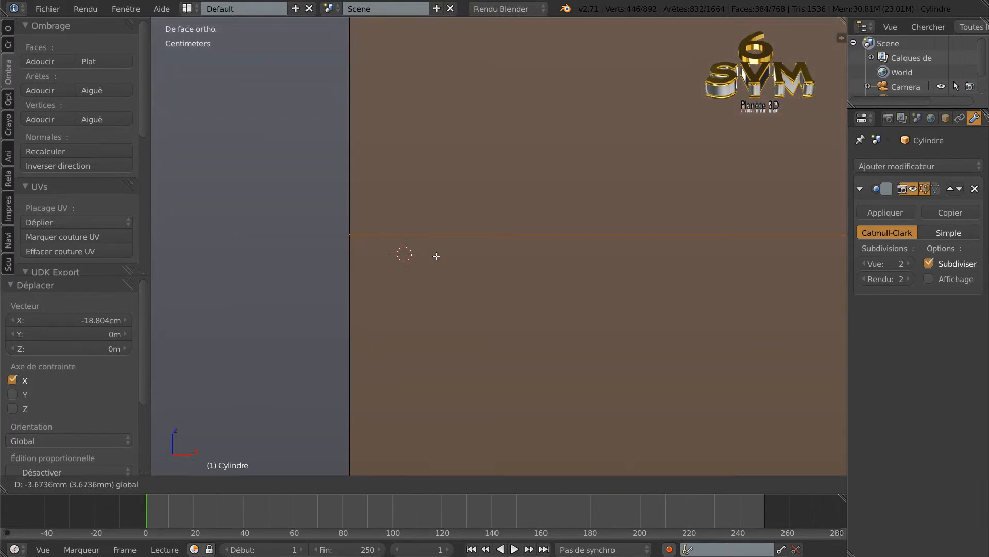
{"action": "left_click", "coordinate": [437, 257]}
{"action": "scroll", "coordinate": [448, 315], "scroll_direction": "down", "scroll_amount": 3}
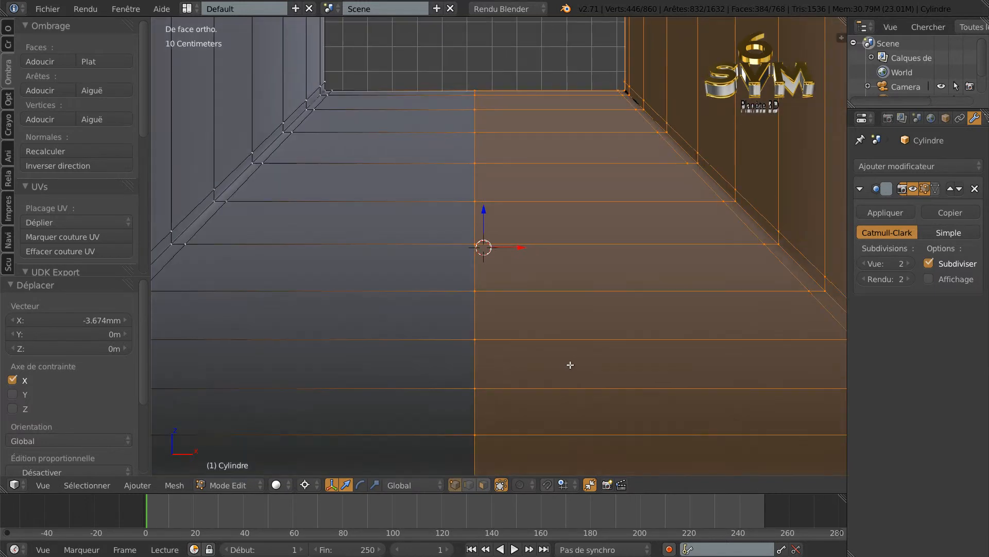
{"action": "scroll", "coordinate": [571, 365], "scroll_direction": "down", "scroll_amount": 5}
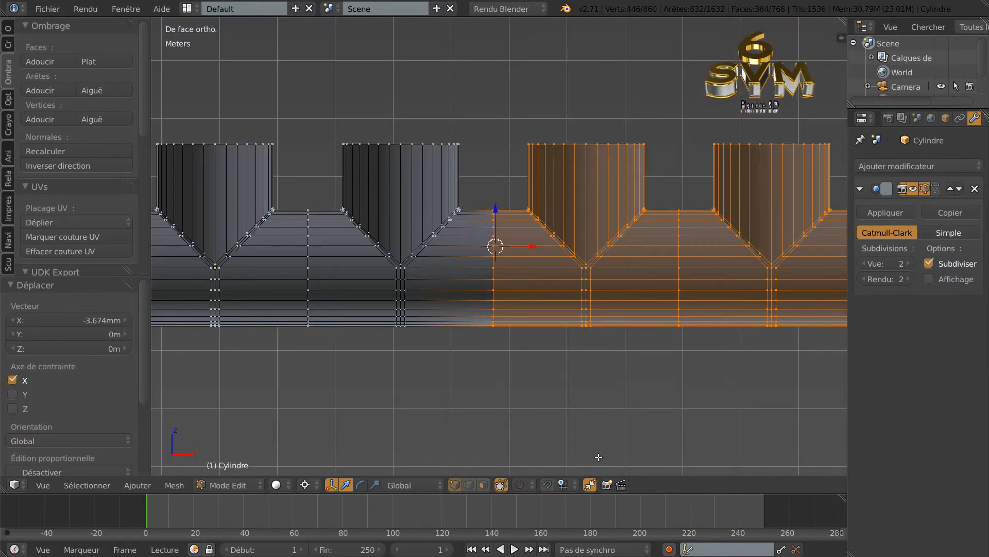
{"action": "left_click", "coordinate": [590, 484]}
Test-move one vertex on the middle seam of the four-branch pipe to check the weld, and cancel the move.
{"action": "scroll", "coordinate": [693, 396], "scroll_direction": "down", "scroll_amount": 5}
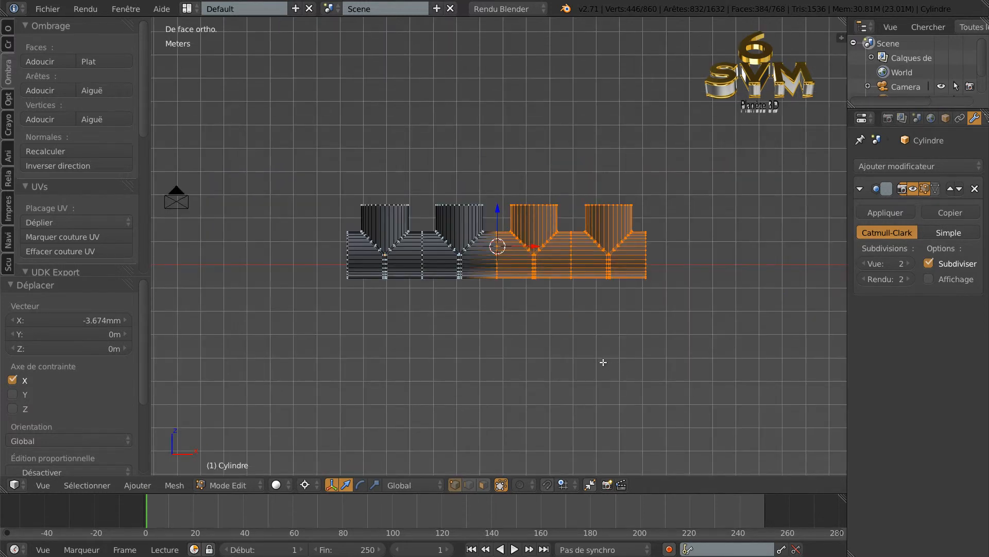
{"action": "key", "text": "z"}
{"action": "key", "text": "z"}
{"action": "key", "text": "z"}
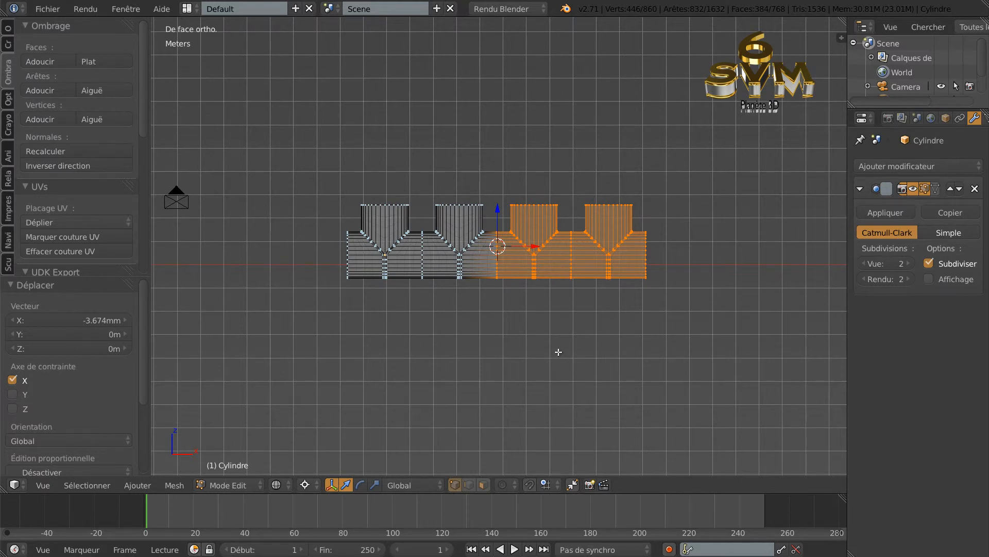
{"action": "key", "text": "z"}
{"action": "scroll", "coordinate": [540, 386], "scroll_direction": "up", "scroll_amount": 3}
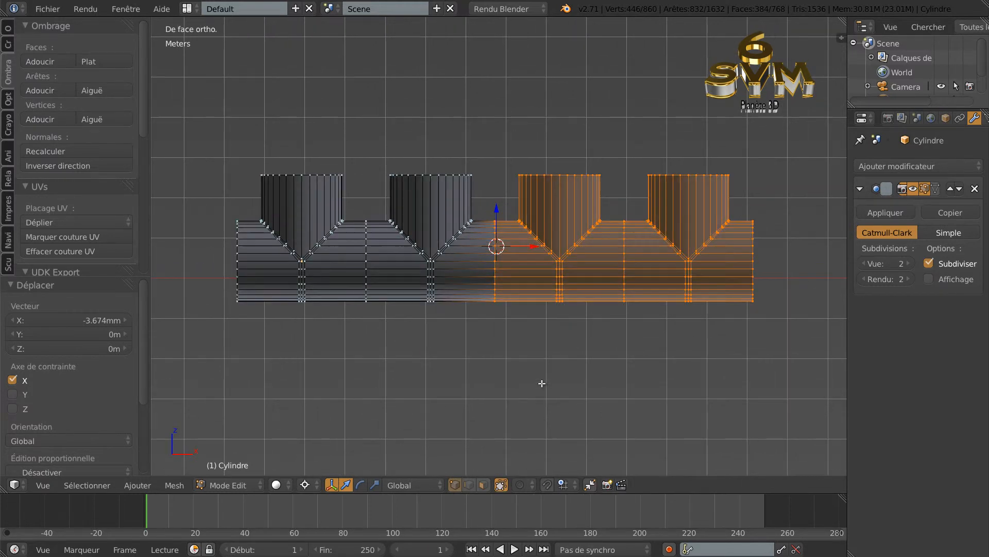
{"action": "scroll", "coordinate": [525, 279], "scroll_direction": "up", "scroll_amount": 4}
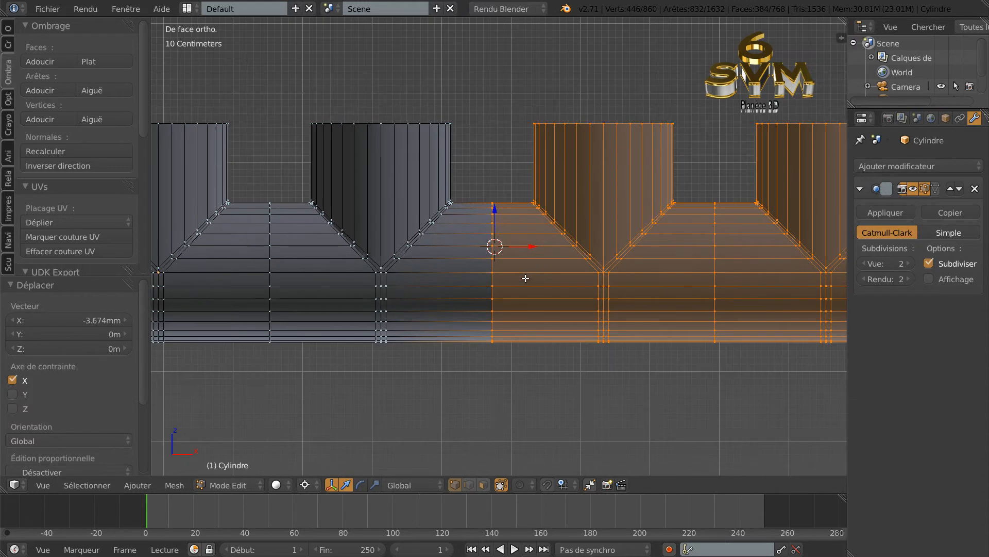
{"action": "scroll", "coordinate": [512, 279], "scroll_direction": "up", "scroll_amount": 1}
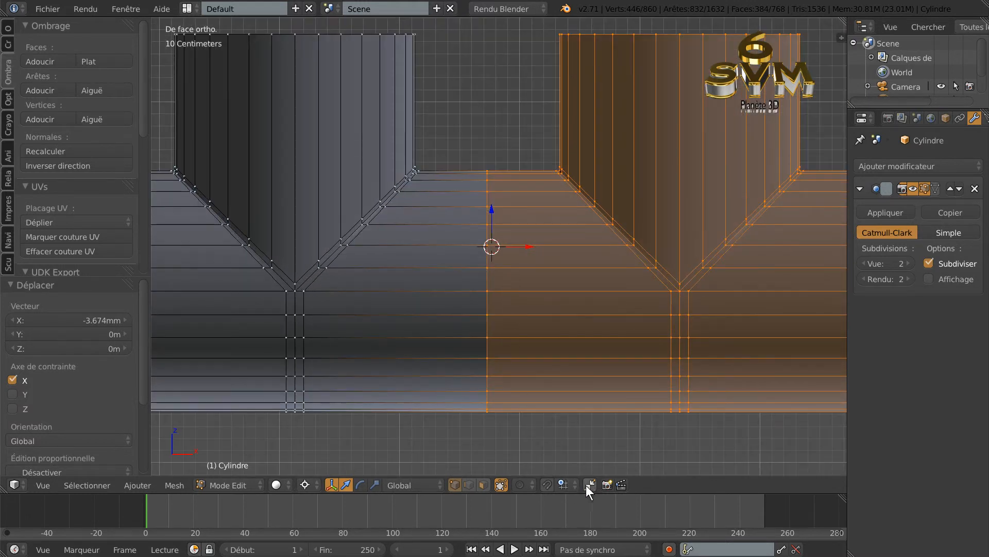
{"action": "right_click", "coordinate": [493, 291]}
{"action": "key", "text": "g"}
{"action": "right_click", "coordinate": [490, 311]}
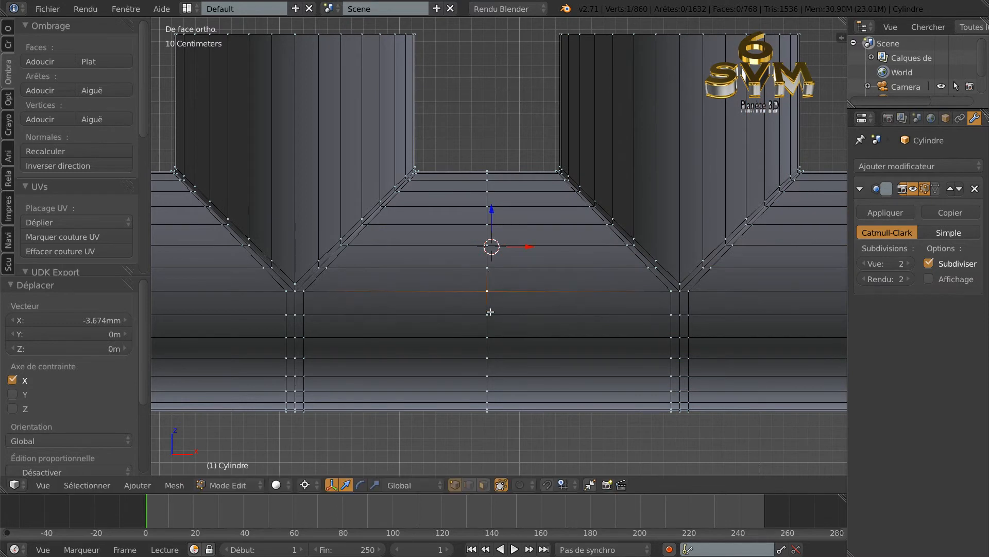
Select the whole four-branch mesh in front view and duplicate it in place.
{"action": "scroll", "coordinate": [504, 336], "scroll_direction": "down", "scroll_amount": 3}
{"action": "scroll", "coordinate": [510, 340], "scroll_direction": "down", "scroll_amount": 5}
{"action": "scroll", "coordinate": [521, 347], "scroll_direction": "up", "scroll_amount": 1}
{"action": "key", "text": "a"}
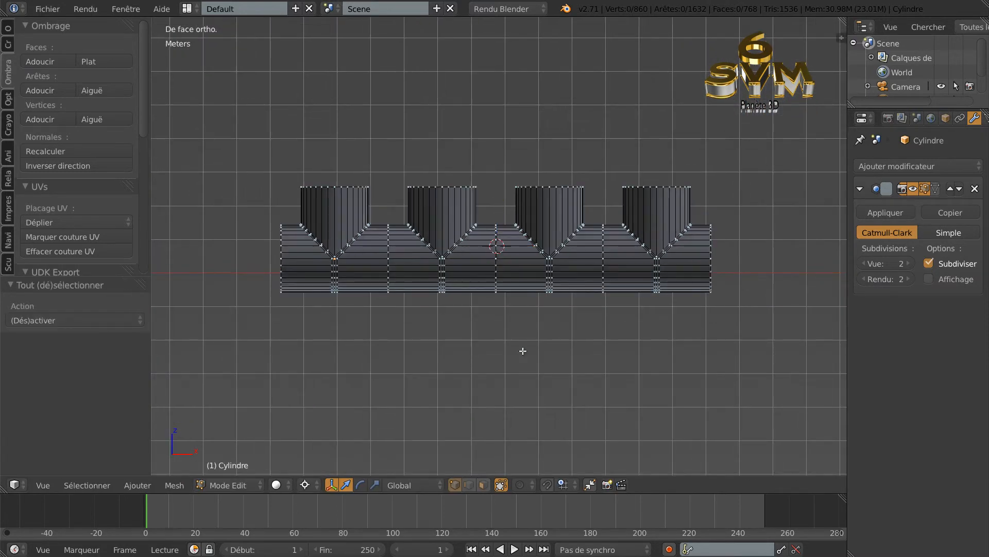
{"action": "scroll", "coordinate": [570, 346], "scroll_direction": "down", "scroll_amount": 1}
{"action": "middle_click_drag", "start_coordinate": [640, 362], "coordinate": [534, 383]}
{"action": "key", "text": "KP_1"}
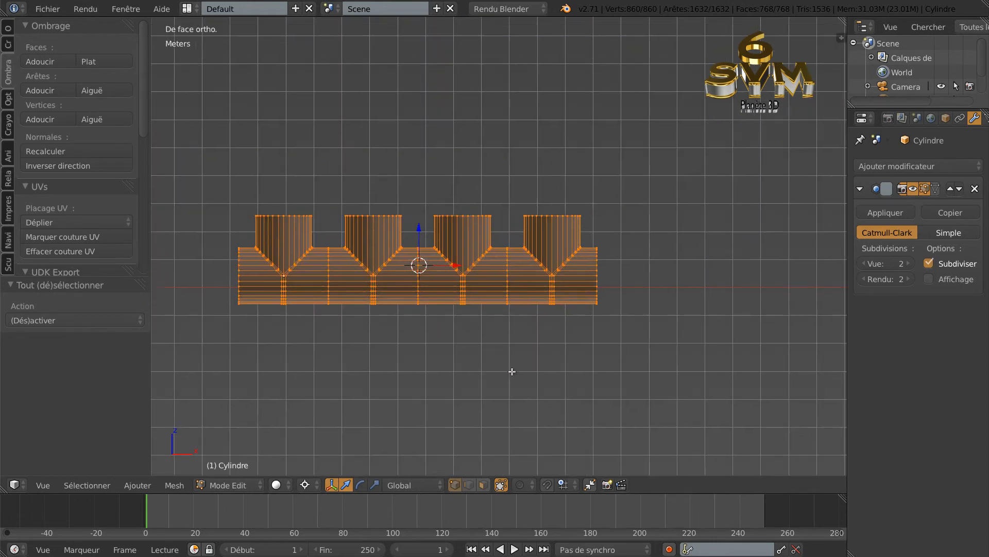
{"action": "key", "text": "shift+d"}
{"action": "right_click", "coordinate": [569, 394]}
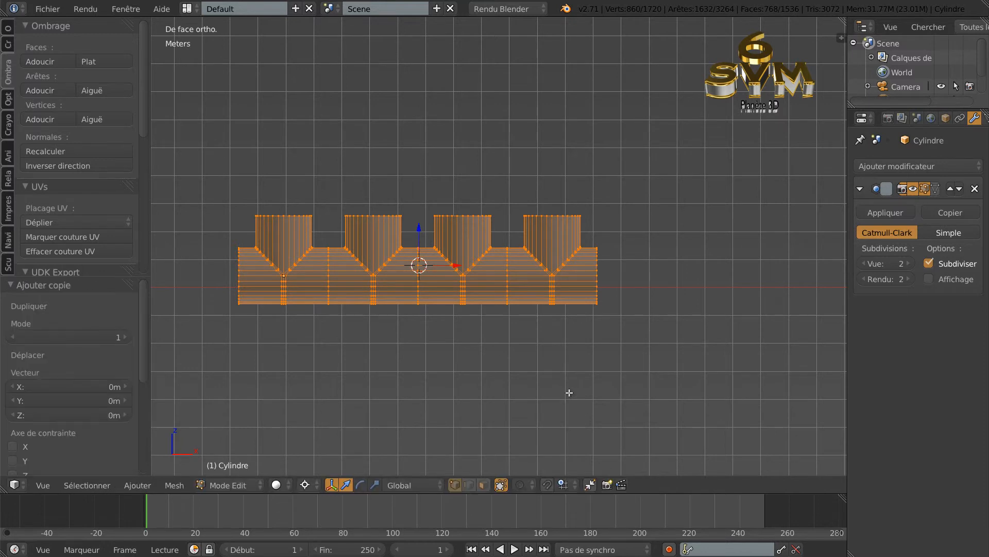
Place the 3D cursor below the pipe and move the copy along X by about 8.667 m and another 5.108 m, past the original's open end.
{"action": "left_click", "coordinate": [496, 348]}
{"action": "key", "text": "g"}
{"action": "key", "text": "x"}
{"action": "left_click", "coordinate": [610, 378]}
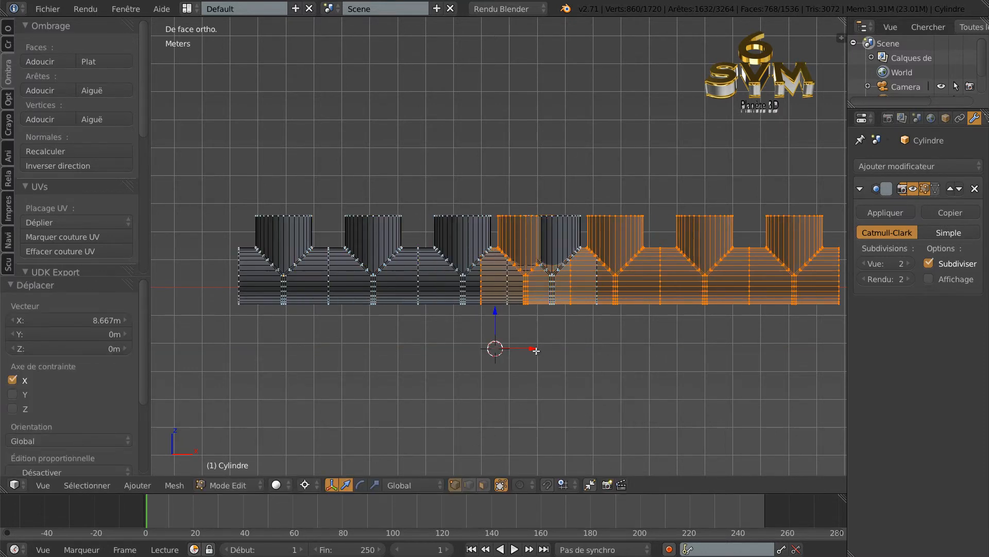
{"action": "key", "text": "g"}
{"action": "key", "text": "x"}
{"action": "left_click", "coordinate": [680, 361]}
Turn automatic vertex merging back on, place the 3D cursor on the copy near the gap, and move the copy about -94.691 cm along X.
{"action": "middle_click_drag", "start_coordinate": [659, 360], "coordinate": [545, 362], "text": "shift"}
{"action": "scroll", "coordinate": [546, 361], "scroll_direction": "up", "scroll_amount": 5}
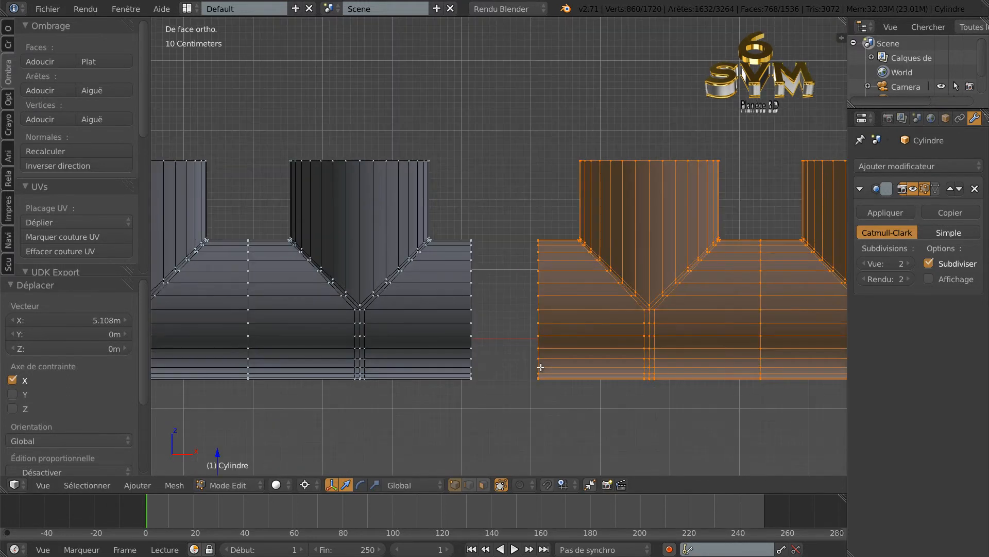
{"action": "scroll", "coordinate": [545, 328], "scroll_direction": "up", "scroll_amount": 2}
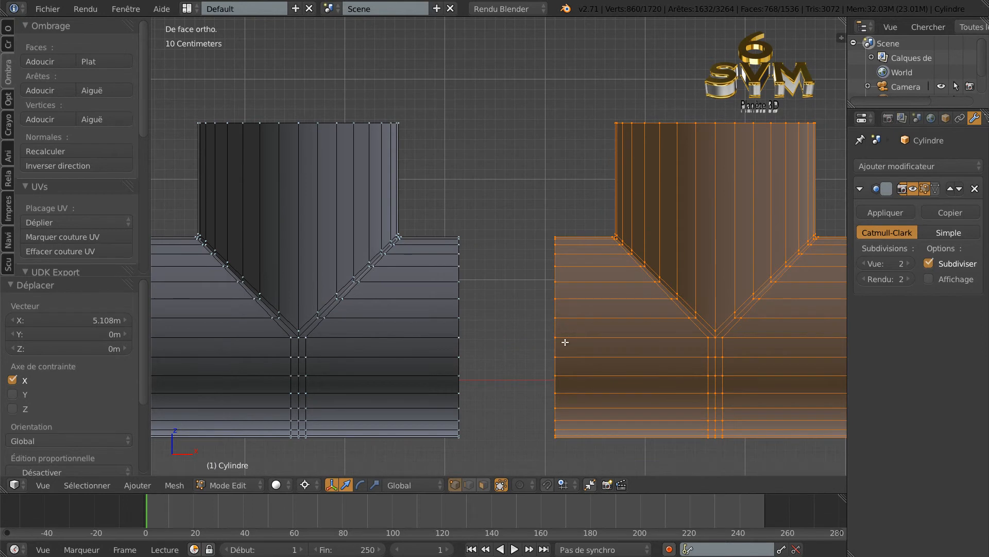
{"action": "left_click", "coordinate": [587, 318]}
{"action": "key", "text": "g"}
{"action": "key", "text": "x"}
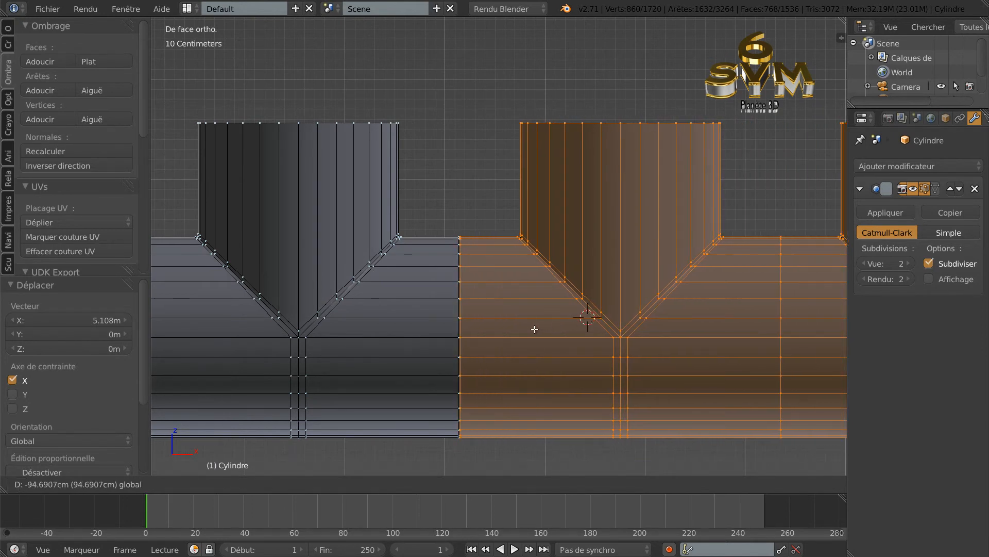
{"action": "left_click", "coordinate": [534, 329]}
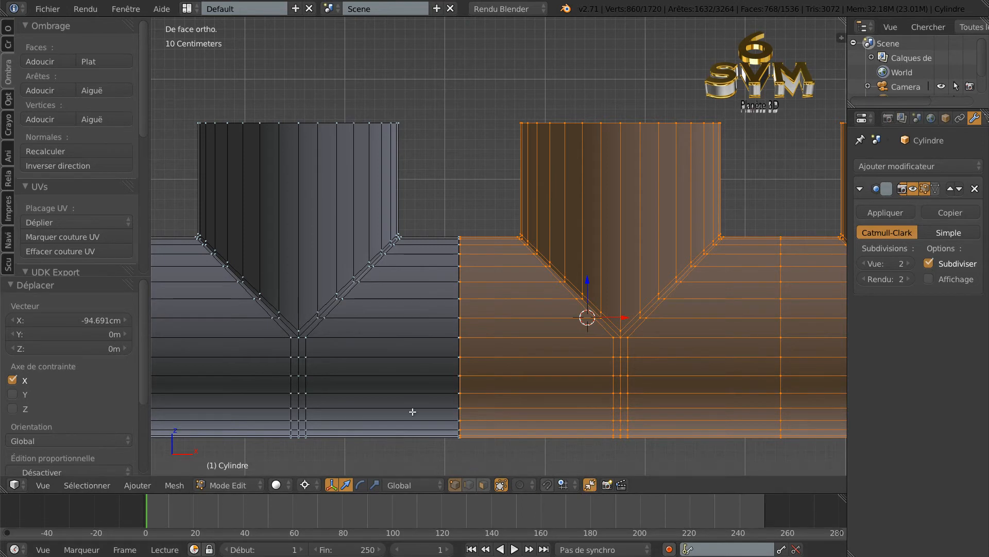
Move the copy about -1.551 cm along X to merge its end vertices with the four-branch original's, and turn off automatic vertex merging.
{"action": "scroll", "coordinate": [413, 412], "scroll_direction": "up", "scroll_amount": 5}
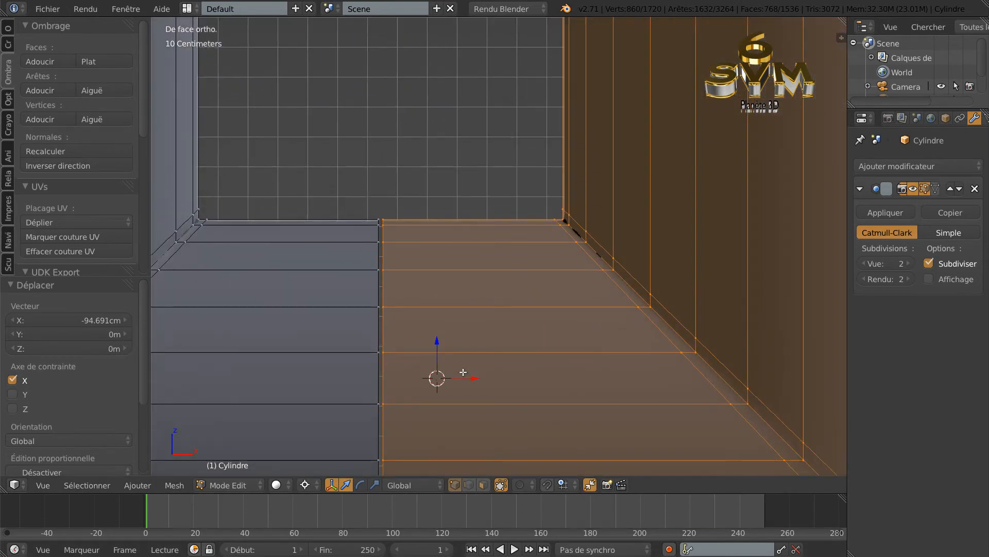
{"action": "key", "text": "g"}
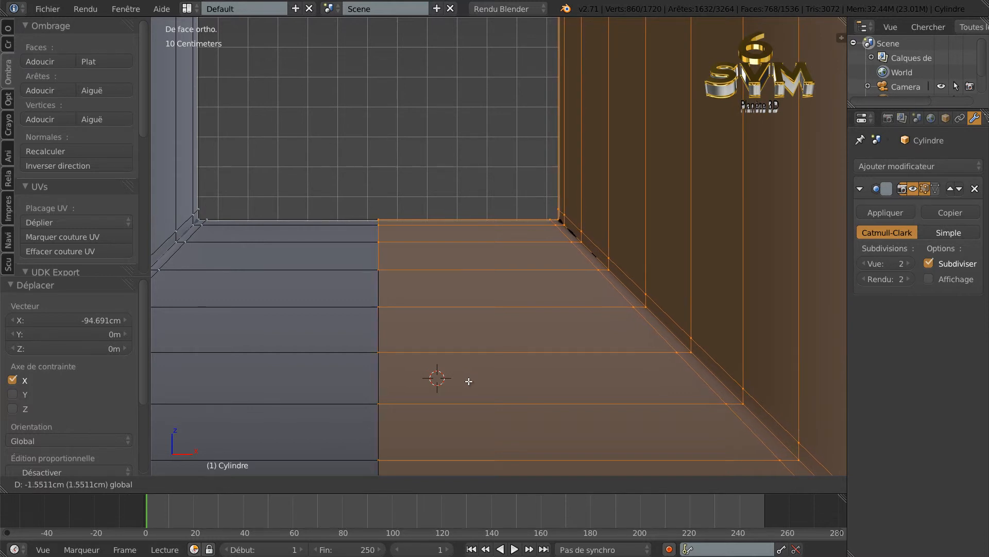
{"action": "left_click", "coordinate": [468, 381]}
{"action": "scroll", "coordinate": [468, 381], "scroll_direction": "down", "scroll_amount": 4}
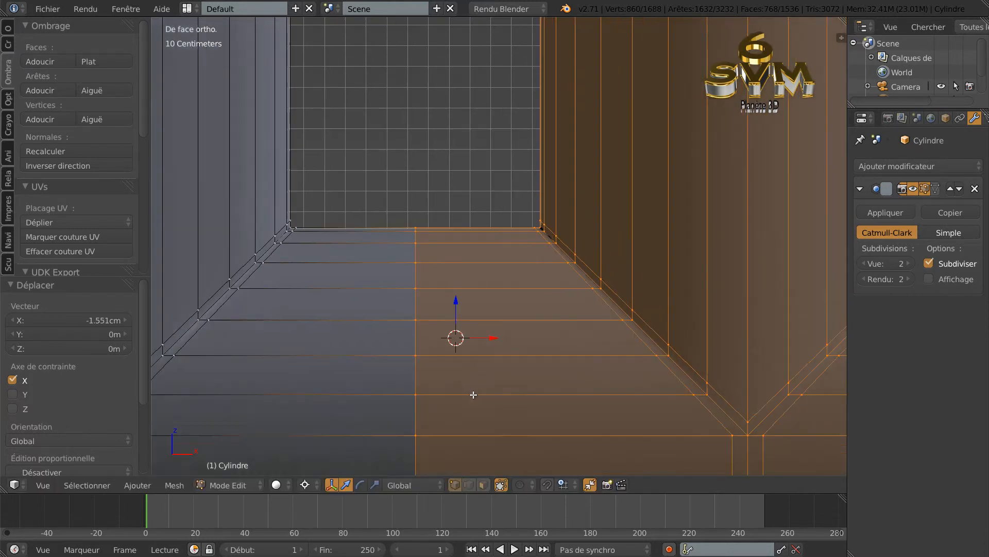
{"action": "scroll", "coordinate": [478, 397], "scroll_direction": "down", "scroll_amount": 3}
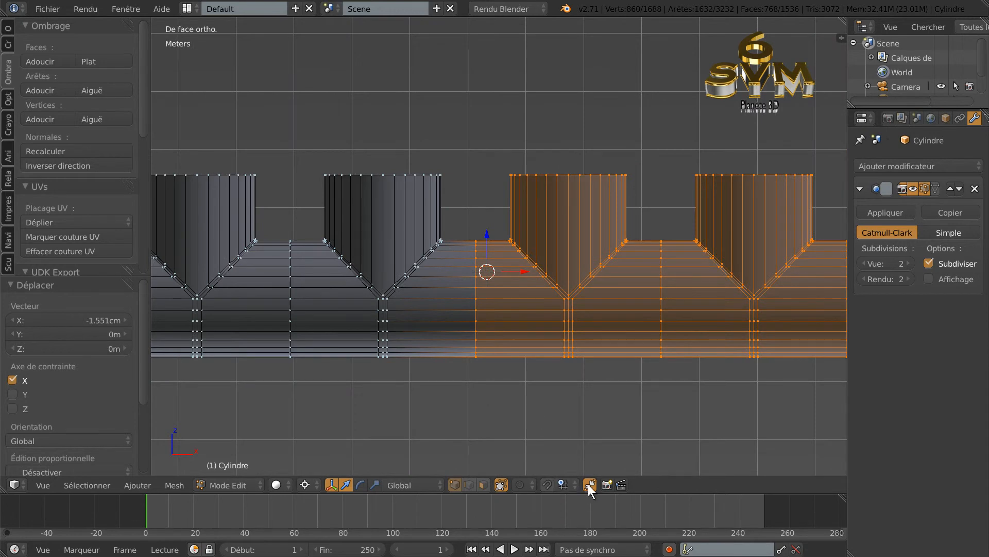
Test-move one vertex on the seam between the two four-branch sections to check the weld, and cancel the move.
{"action": "scroll", "coordinate": [466, 402], "scroll_direction": "up", "scroll_amount": 6}
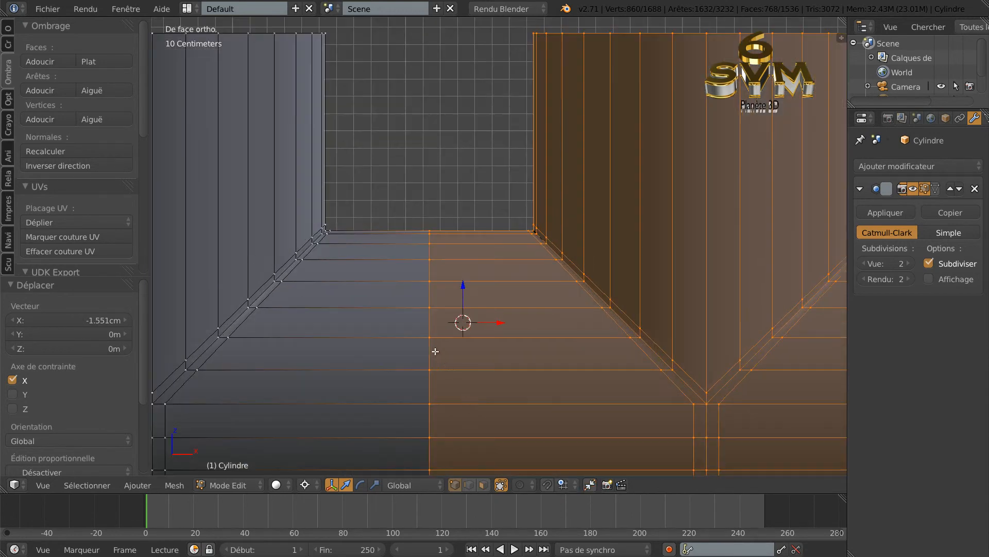
{"action": "right_click", "coordinate": [435, 351]}
{"action": "key", "text": "g"}
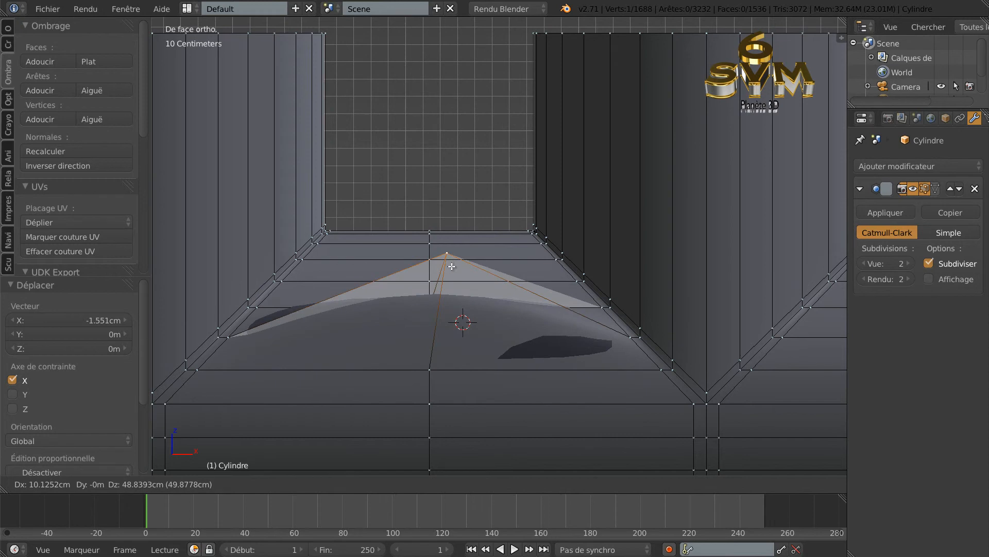
{"action": "right_click", "coordinate": [452, 266]}
Select the top vertices of all eight vertical branches in wireframe display, and set the pivot point to Barycentre.
{"action": "scroll", "coordinate": [464, 320], "scroll_direction": "down", "scroll_amount": 6}
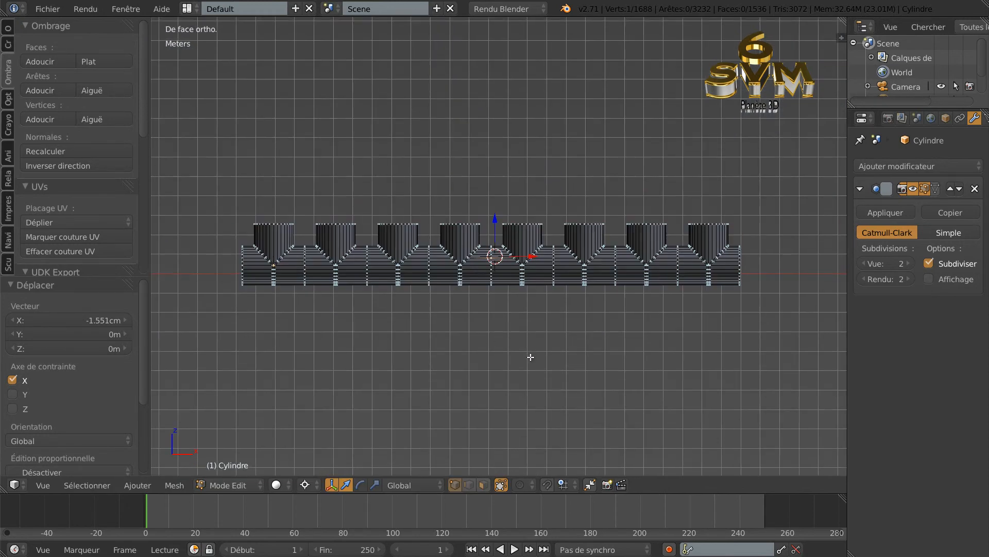
{"action": "scroll", "coordinate": [531, 357], "scroll_direction": "up", "scroll_amount": 1, "text": "shift"}
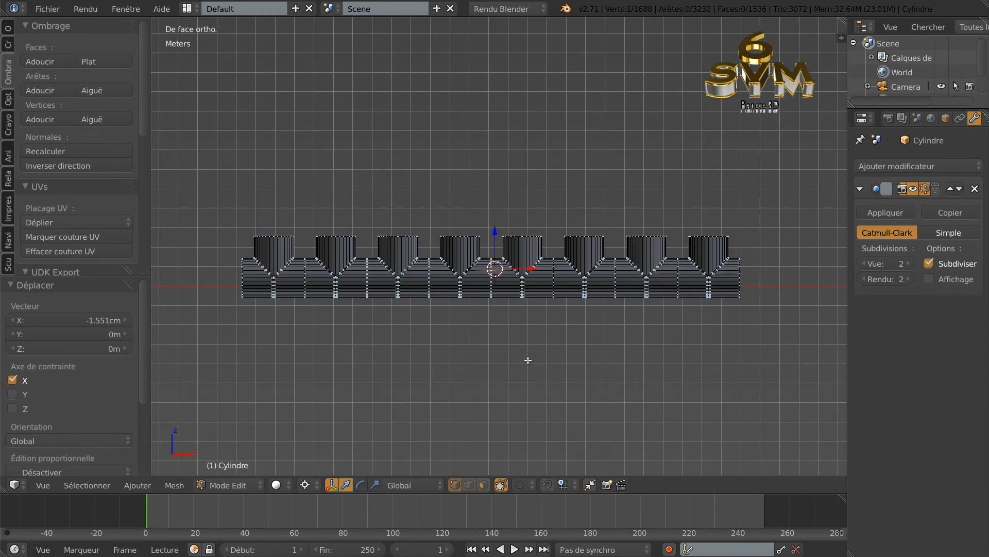
{"action": "key", "text": "a"}
{"action": "key", "text": "a"}
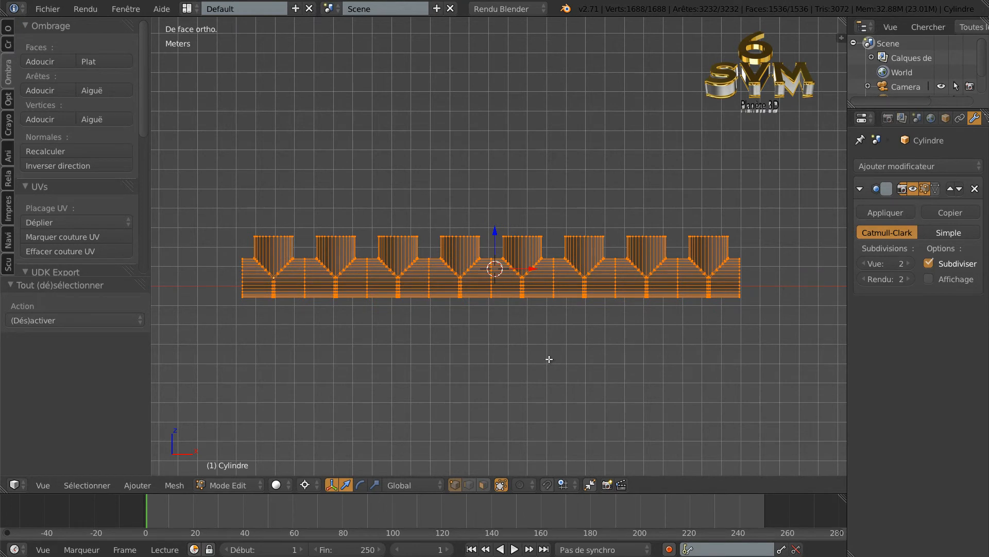
{"action": "key", "text": "a"}
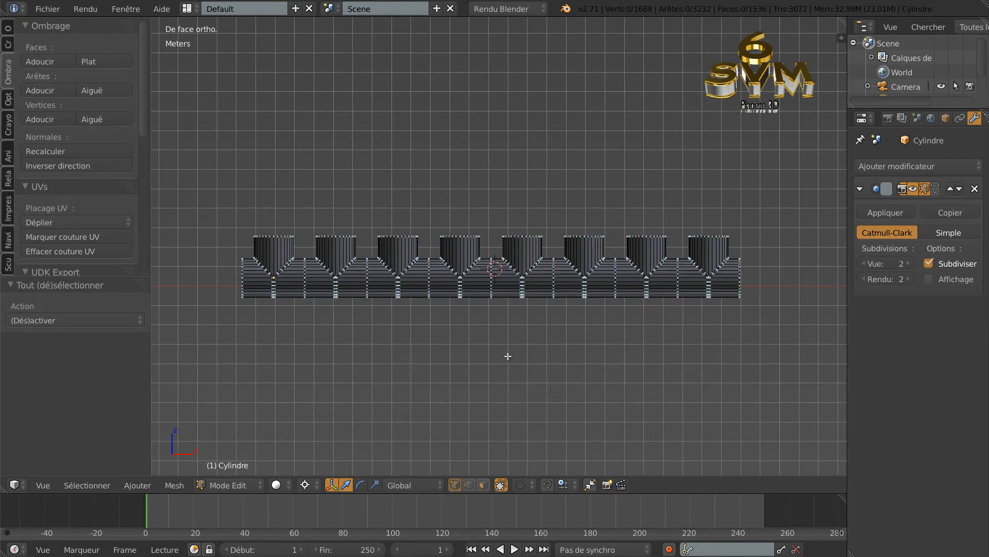
{"action": "key", "text": "z"}
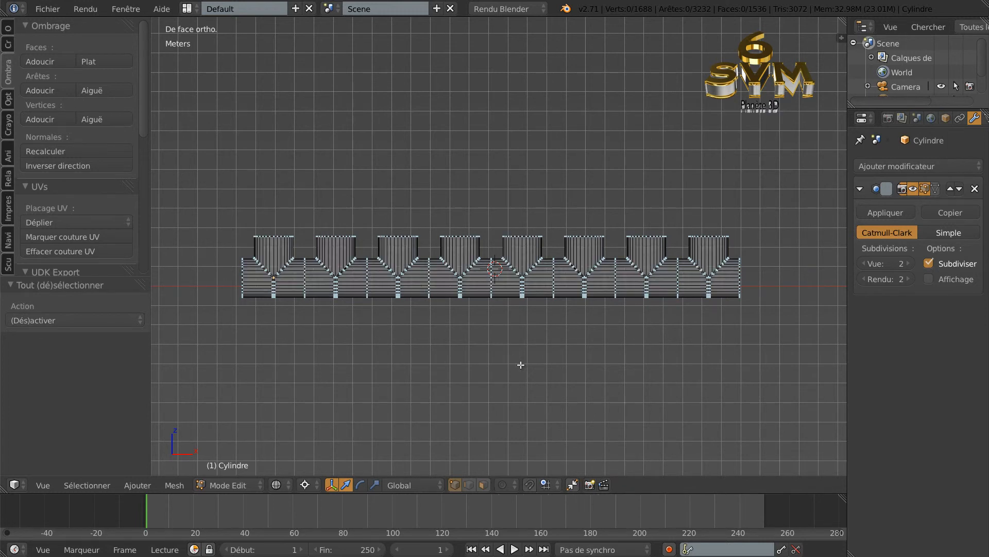
{"action": "left_click_drag", "start_coordinate": [246, 243], "coordinate": [770, 200]}
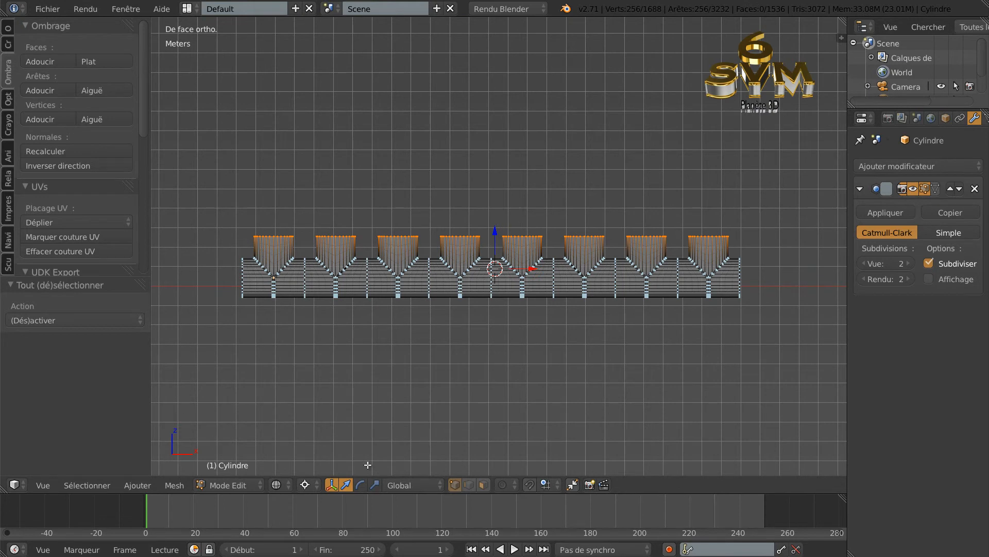
{"action": "left_click", "coordinate": [308, 485]}
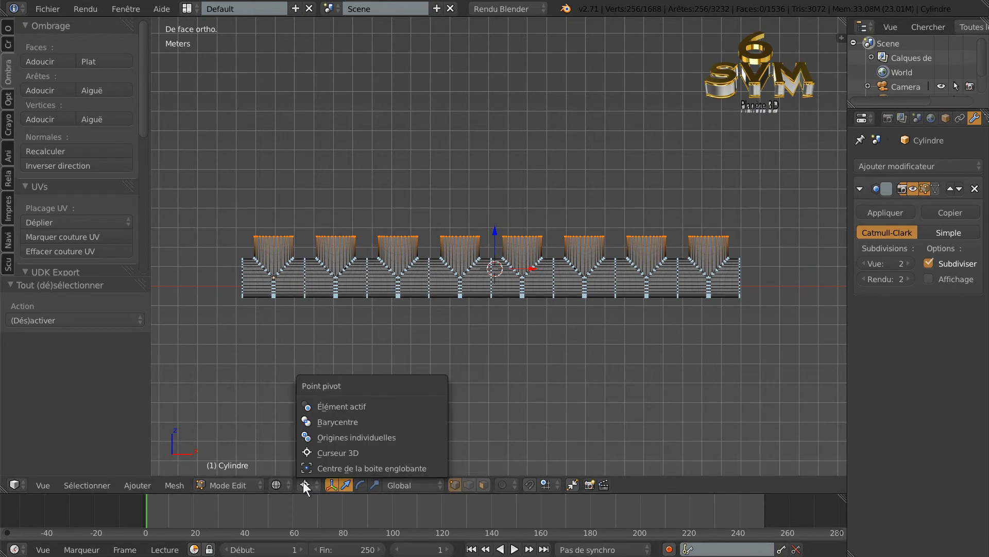
{"action": "left_click", "coordinate": [327, 421]}
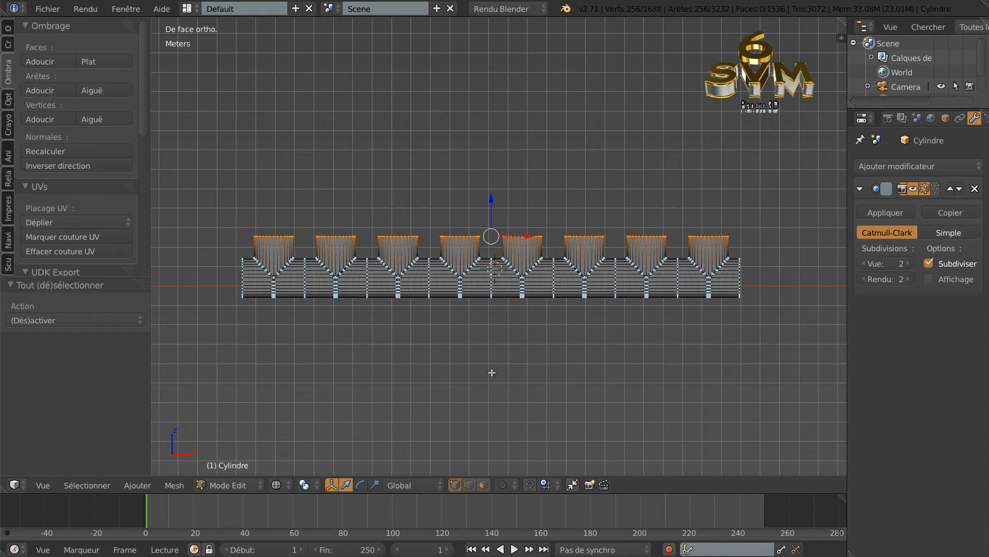
Raise the branch tops several metres along Z to lengthen all eight vertical pipes, and return to Object Mode.
{"action": "key", "text": "g"}
{"action": "key", "text": "z"}
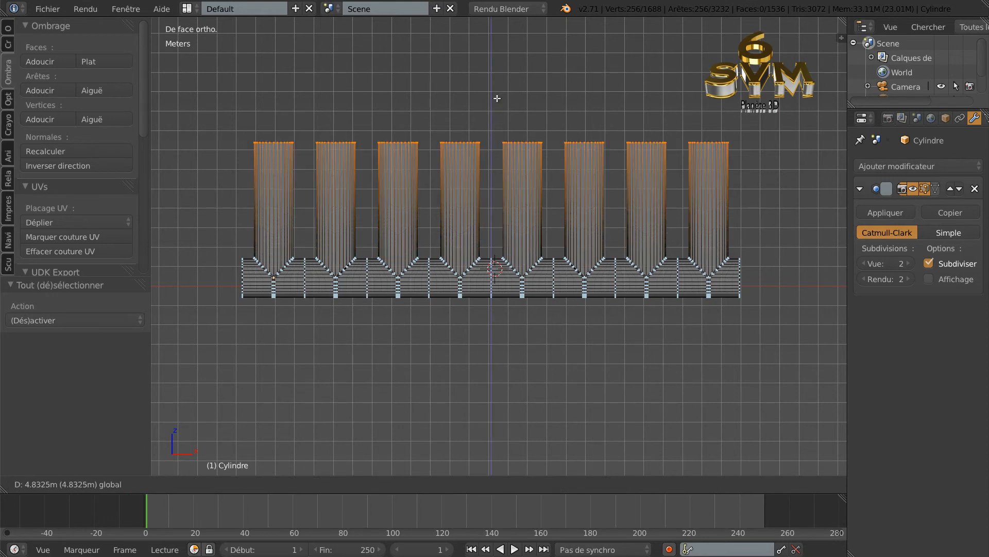
{"action": "left_click", "coordinate": [498, 118]}
{"action": "scroll", "coordinate": [550, 335], "scroll_direction": "down", "scroll_amount": 3}
{"action": "mouse_move", "coordinate": [572, 350]}
{"action": "middle_mouse_down"}
{"action": "mouse_move", "coordinate": [611, 356]}
{"action": "mouse_move", "coordinate": [562, 361]}
{"action": "middle_mouse_up"}
{"action": "key", "text": "Tab"}
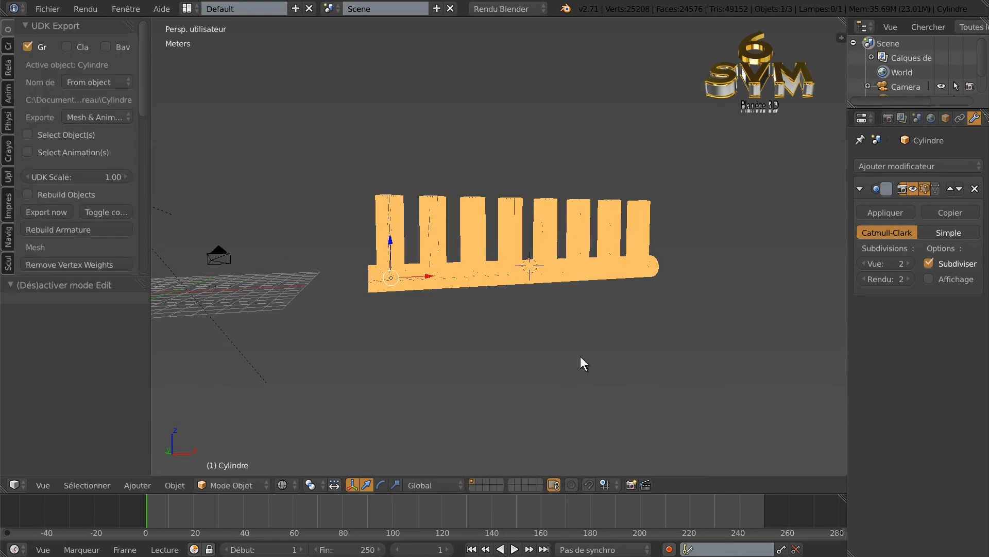
Switch the viewport back to solid display and inspect the pipe with its eight lengthened vertical branches.
{"action": "key", "text": "z"}
{"action": "scroll", "coordinate": [569, 361], "scroll_direction": "up", "scroll_amount": 4}
{"action": "mouse_move", "coordinate": [592, 352]}
{"action": "middle_mouse_down"}
{"action": "mouse_move", "coordinate": [528, 348]}
{"action": "mouse_move", "coordinate": [561, 360]}
{"action": "mouse_move", "coordinate": [535, 358]}
{"action": "mouse_move", "coordinate": [546, 358]}
{"action": "middle_mouse_up"}
{"action": "scroll", "coordinate": [561, 361], "scroll_direction": "down", "scroll_amount": 3}
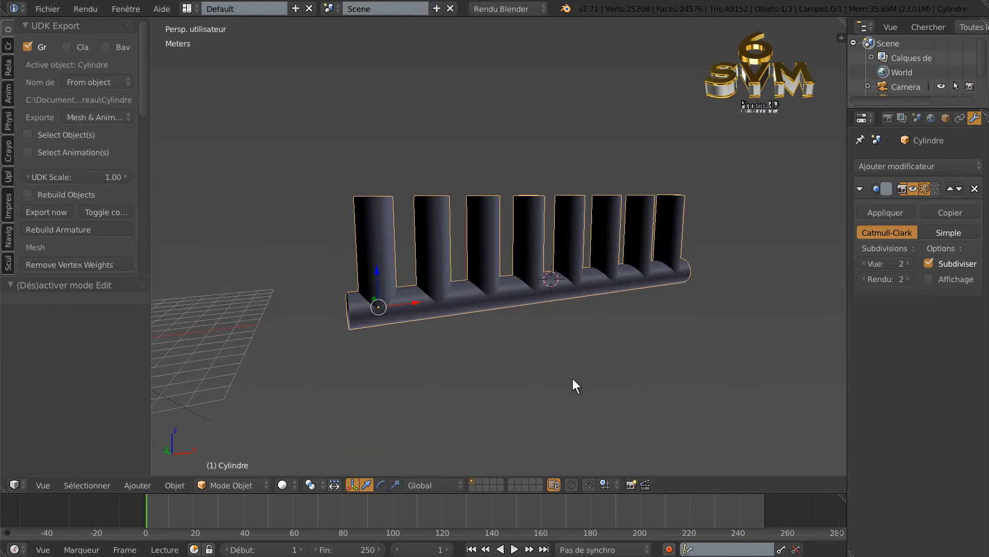
{"action": "scroll", "coordinate": [584, 380], "scroll_direction": "up", "scroll_amount": 2}
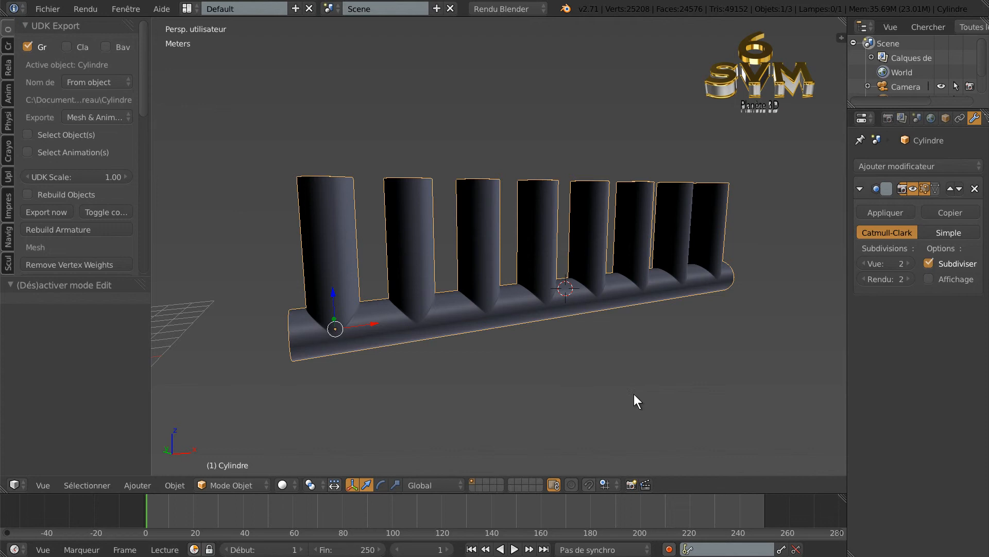
{"action": "mouse_move", "coordinate": [605, 385]}
{"action": "middle_mouse_down"}
{"action": "mouse_move", "coordinate": [636, 388]}
{"action": "mouse_move", "coordinate": [603, 370]}
{"action": "middle_mouse_up"}
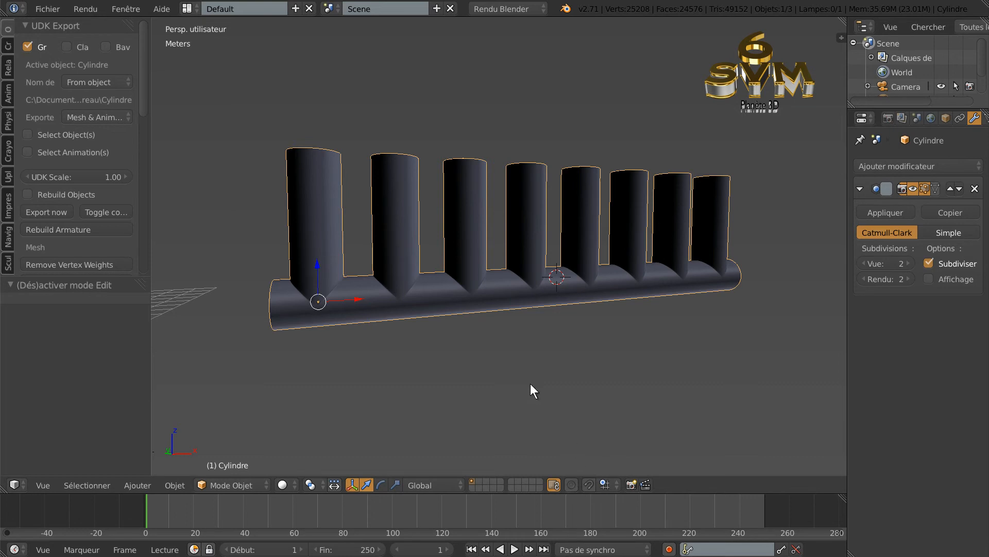
Check the pipe's mesh in Edit Mode, and return to Object Mode to examine the smoothed branch junctions and the open pipe end.
{"action": "key", "text": "Tab"}
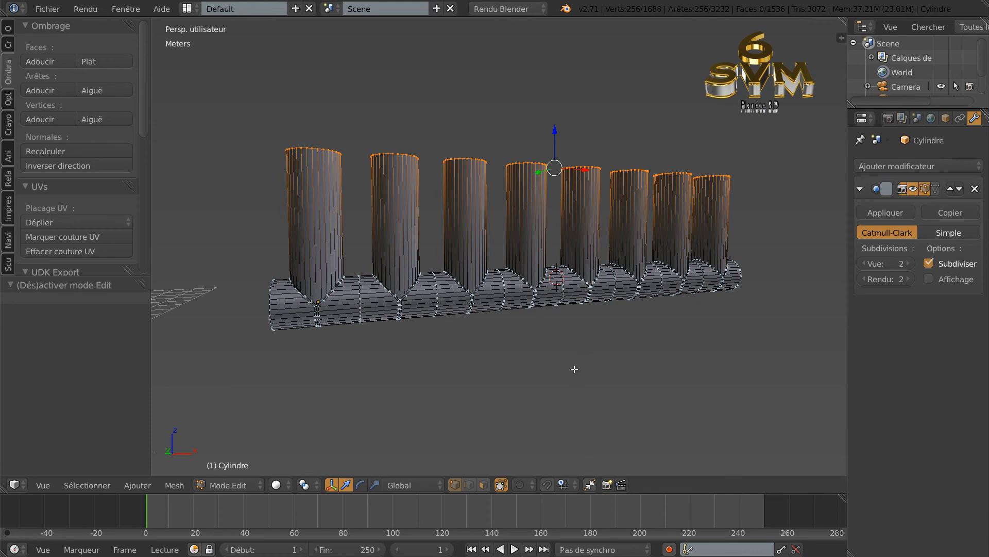
{"action": "key", "text": "Tab"}
{"action": "scroll", "coordinate": [567, 373], "scroll_direction": "down", "scroll_amount": 3}
{"action": "middle_click_drag", "start_coordinate": [568, 373], "coordinate": [592, 375]}
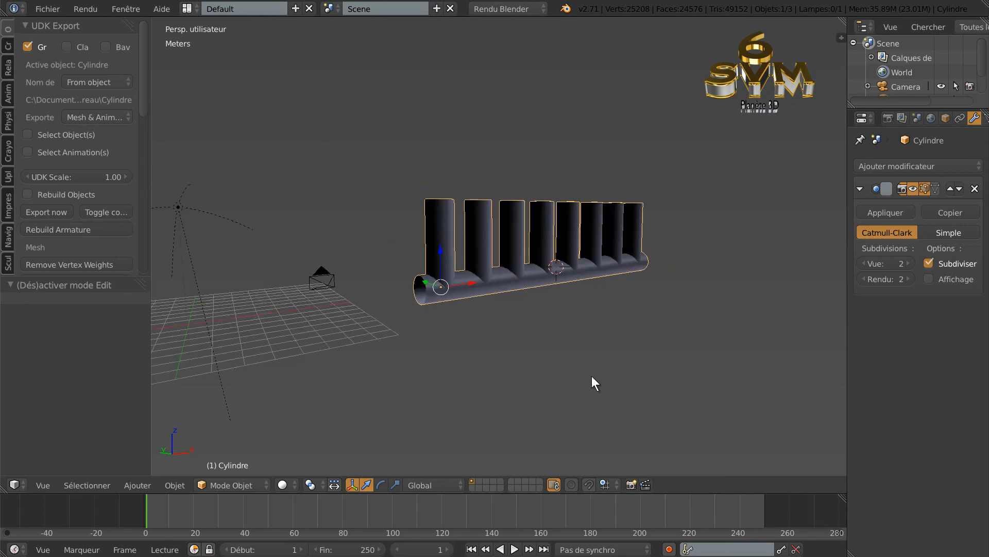
{"action": "scroll", "coordinate": [591, 382], "scroll_direction": "up", "scroll_amount": 3}
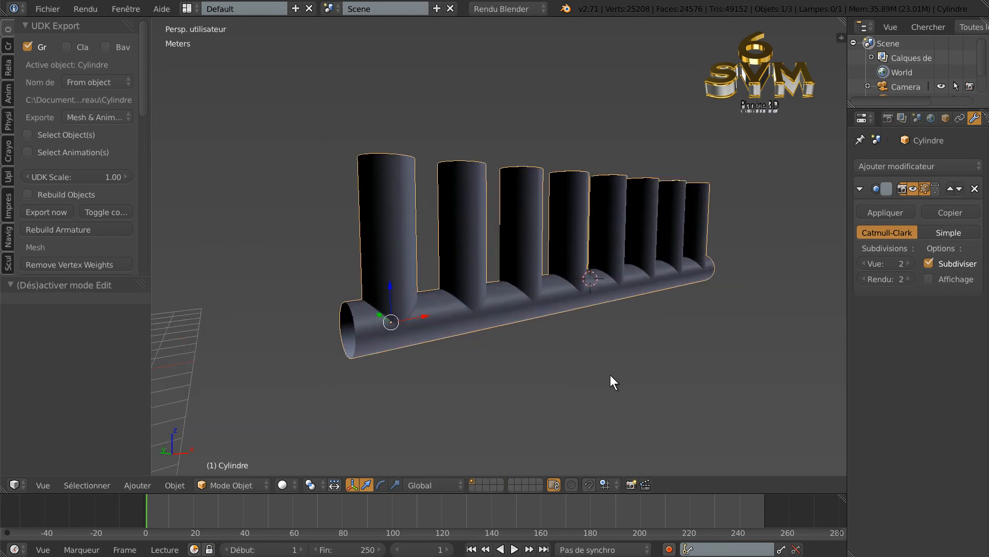